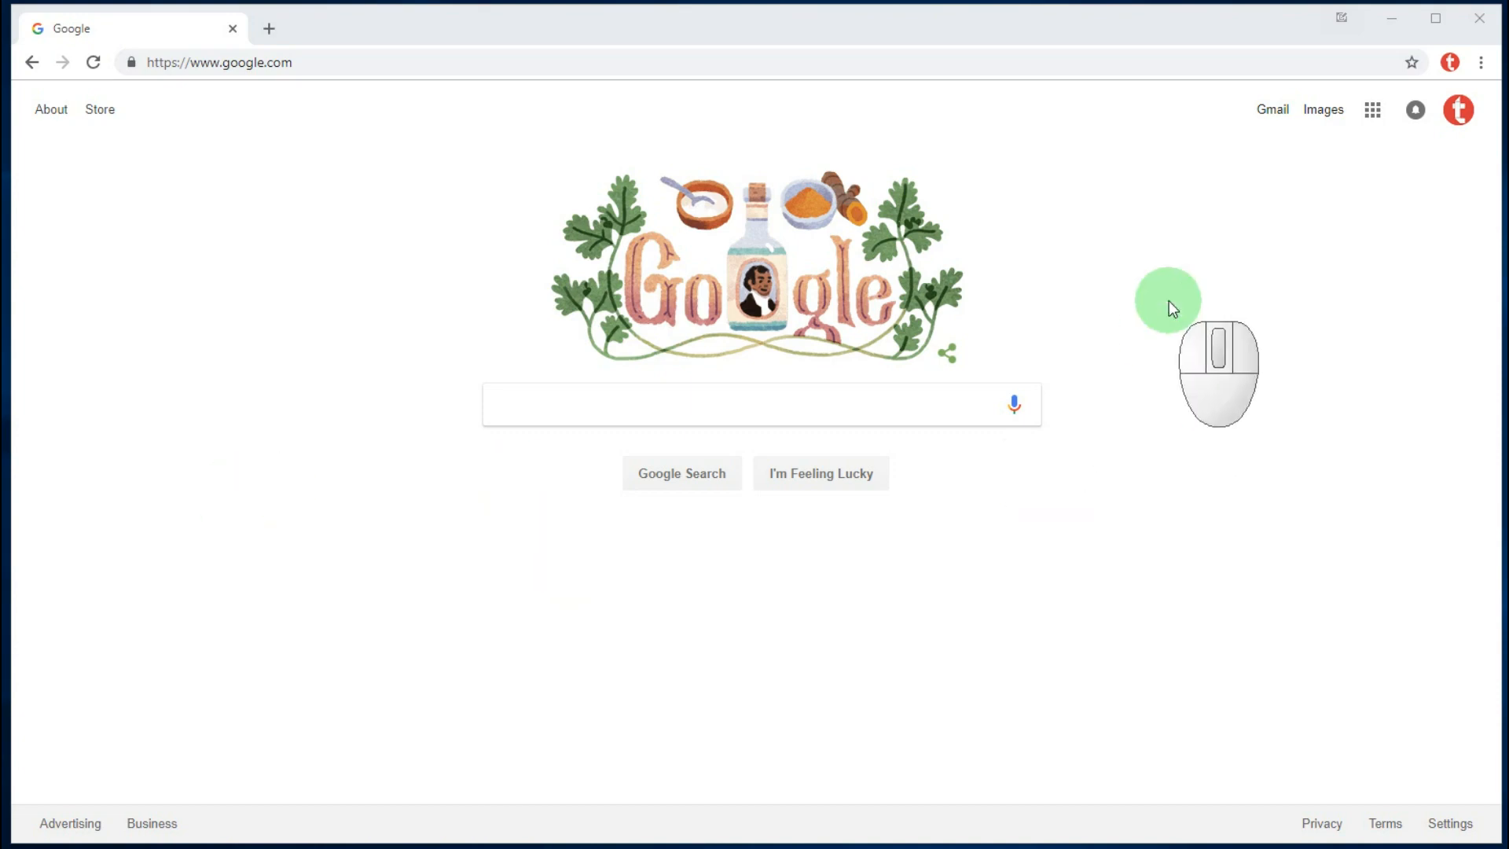
- Open Gmail and search the mailbox for 'Youtube review'
left_click(1281, 115)
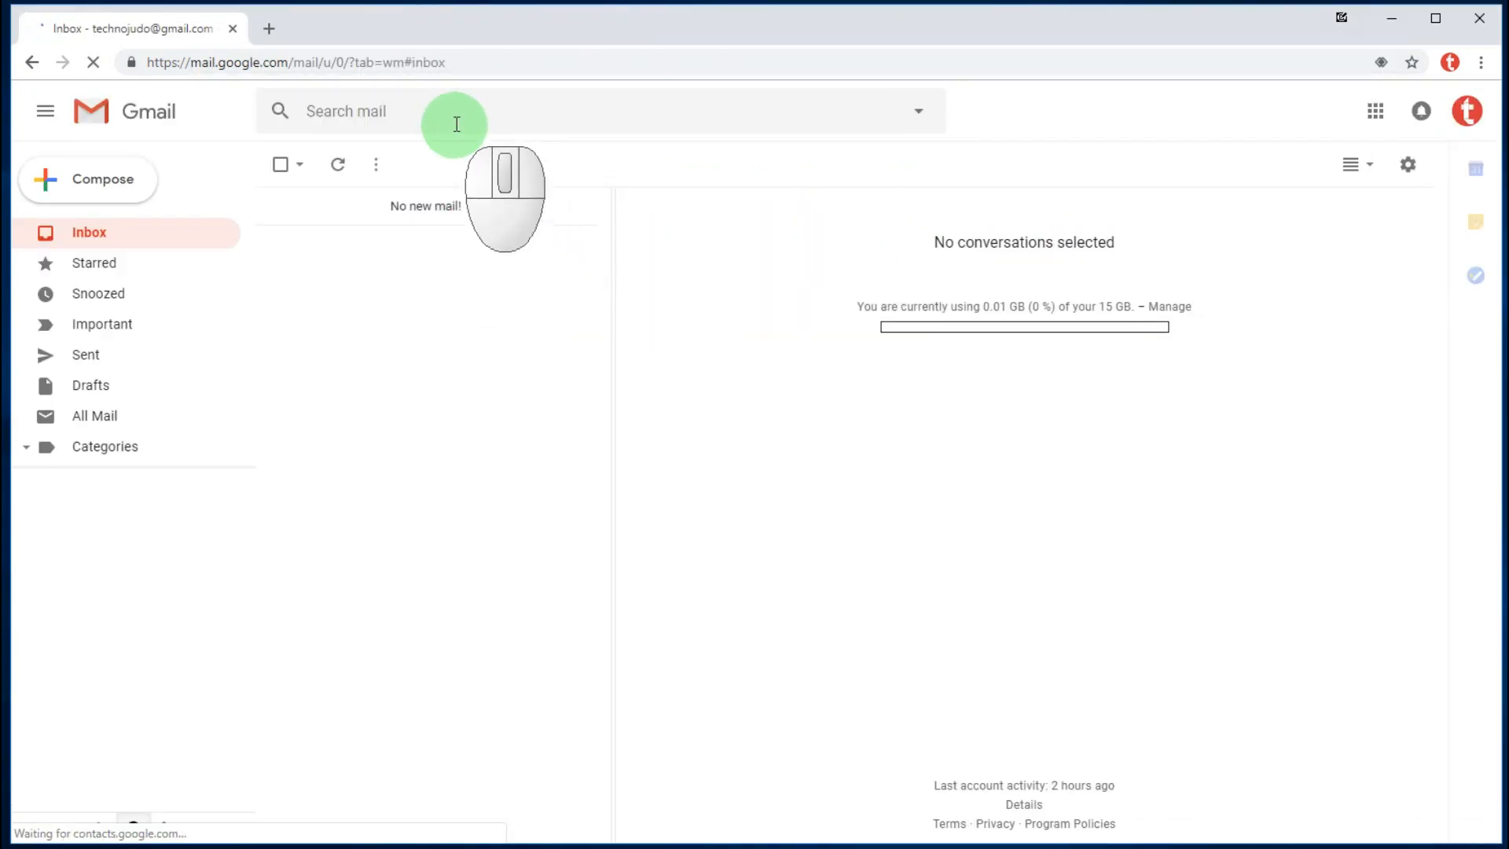
left_click(455, 111)
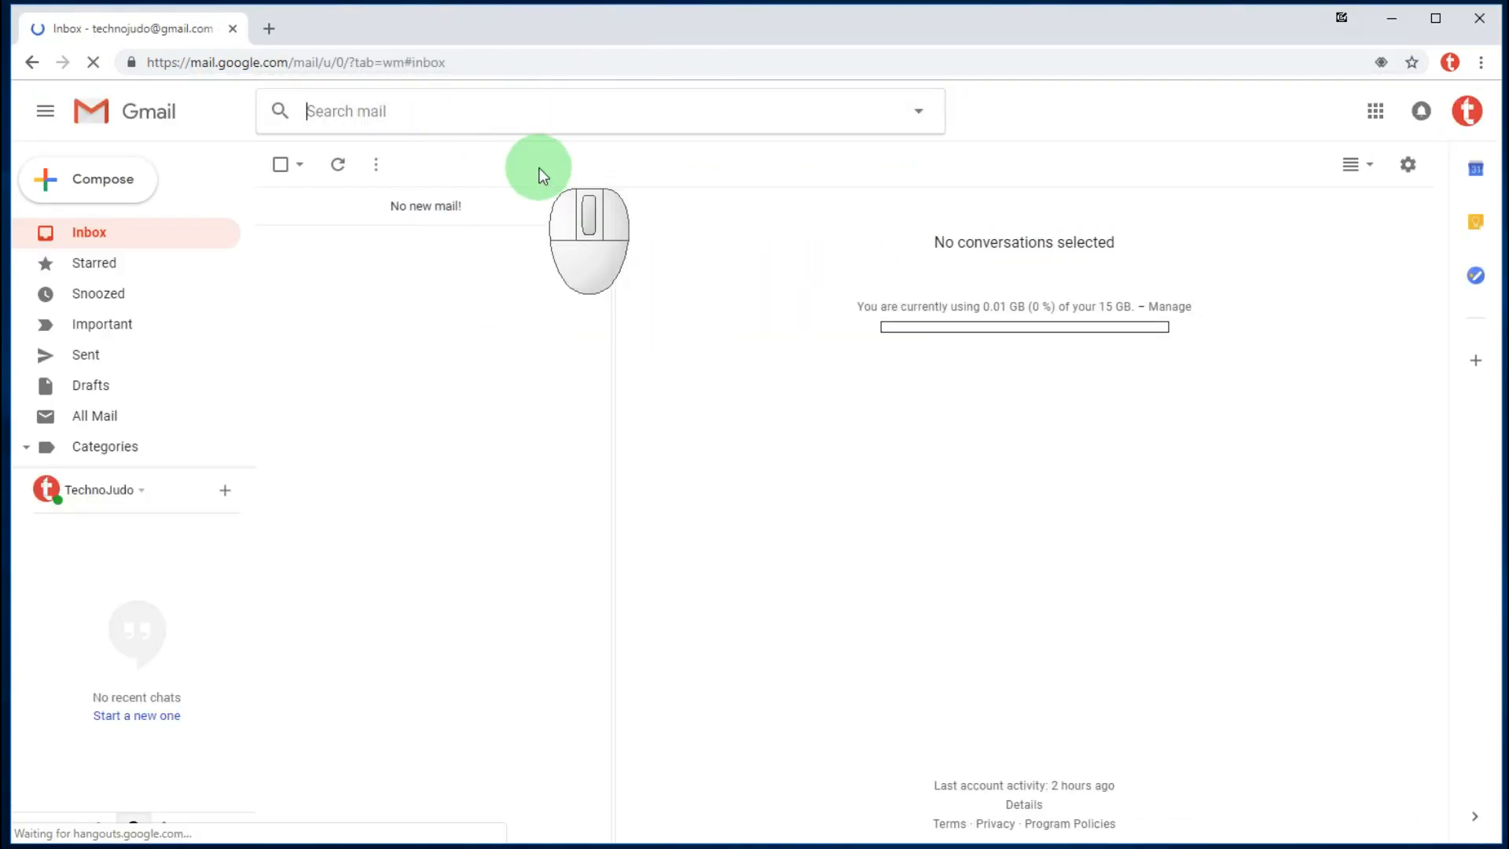
type("Youtube review")
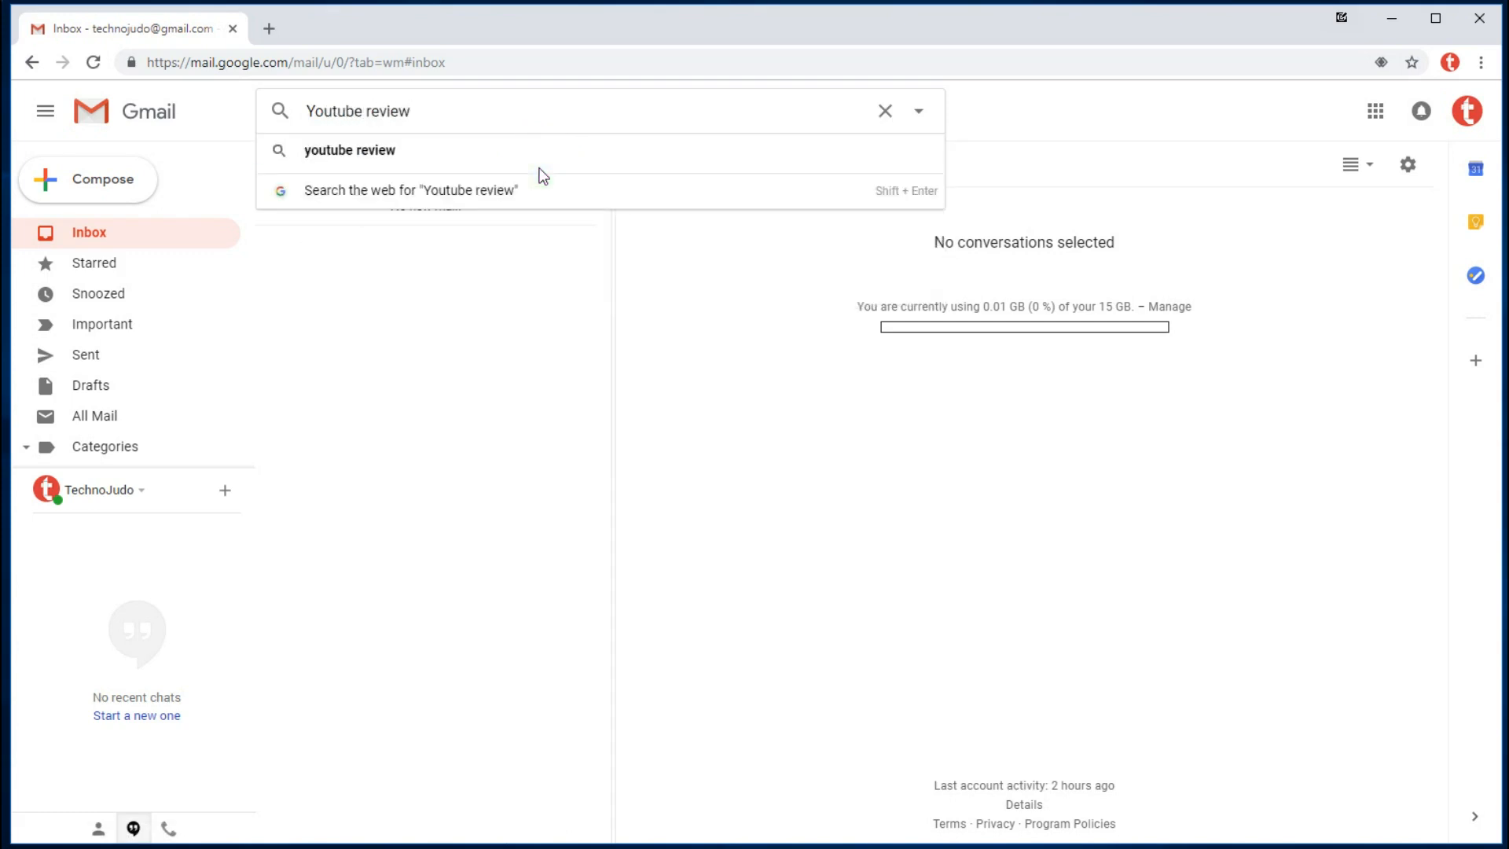
type("s")
key("BackSpace")
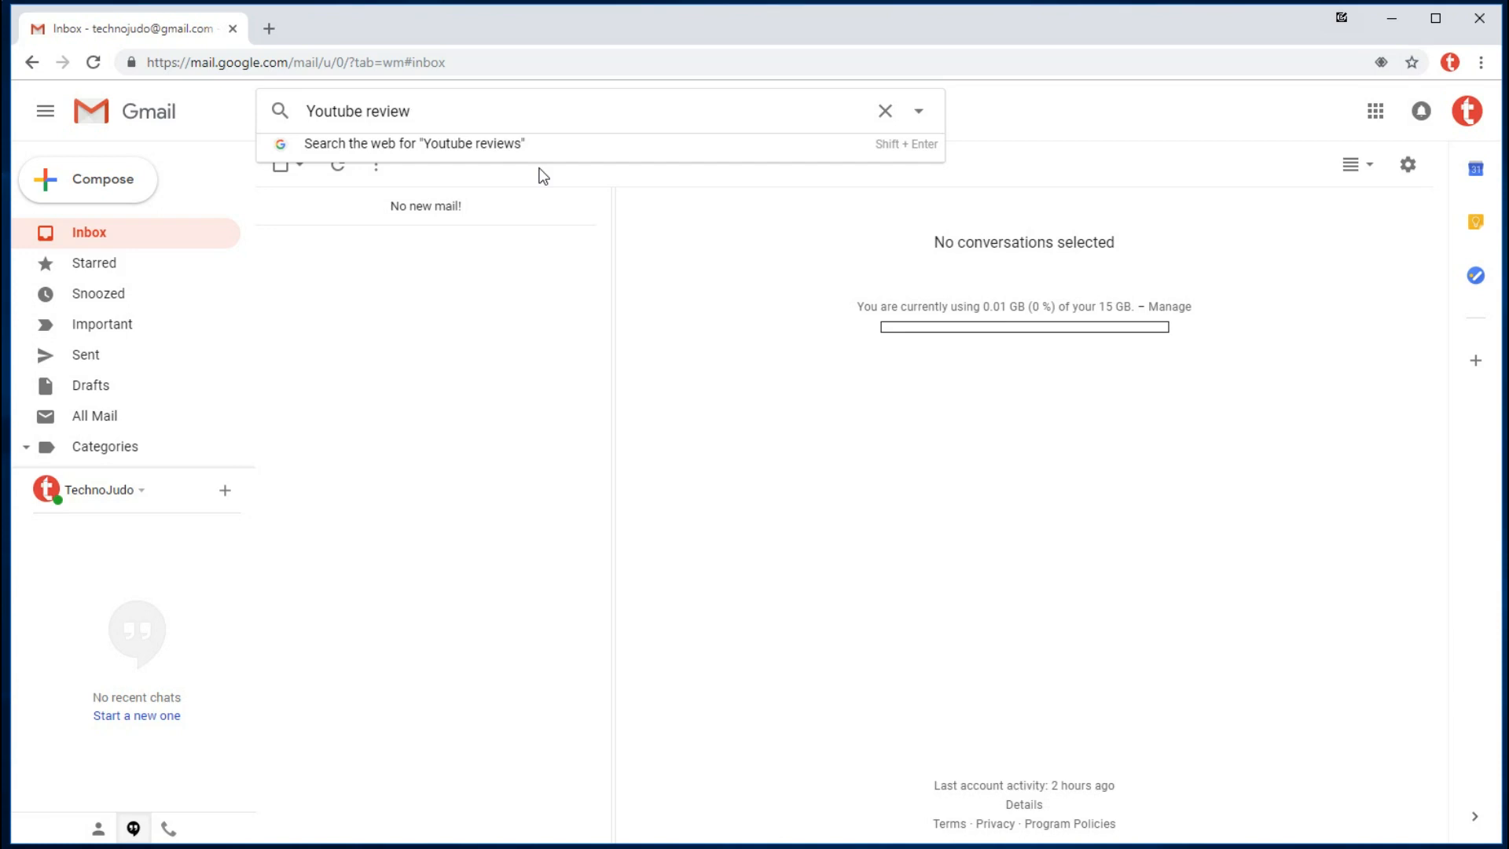
key("Return")
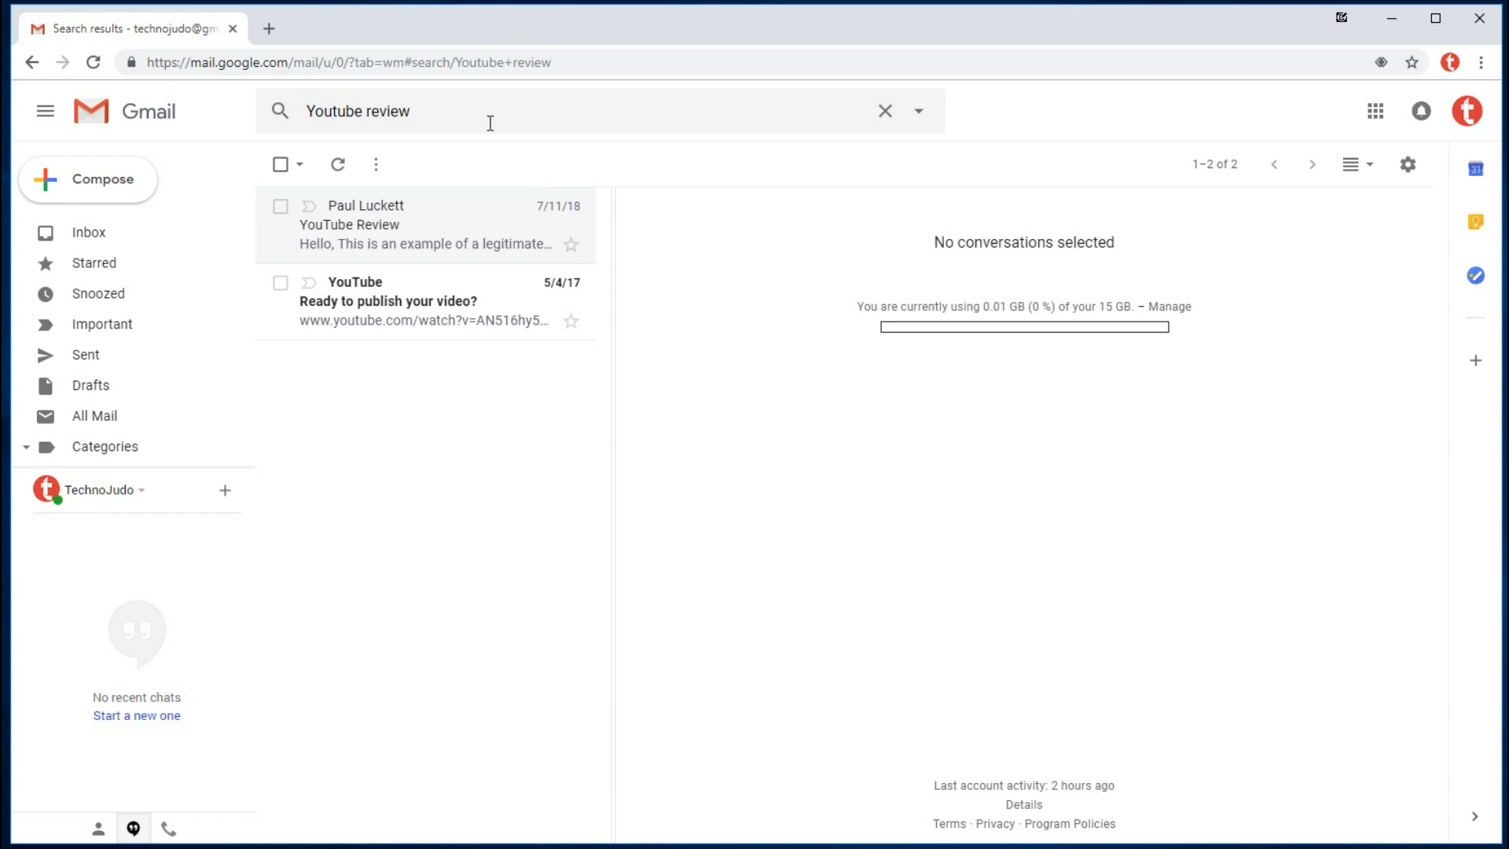
left_click(495, 65)
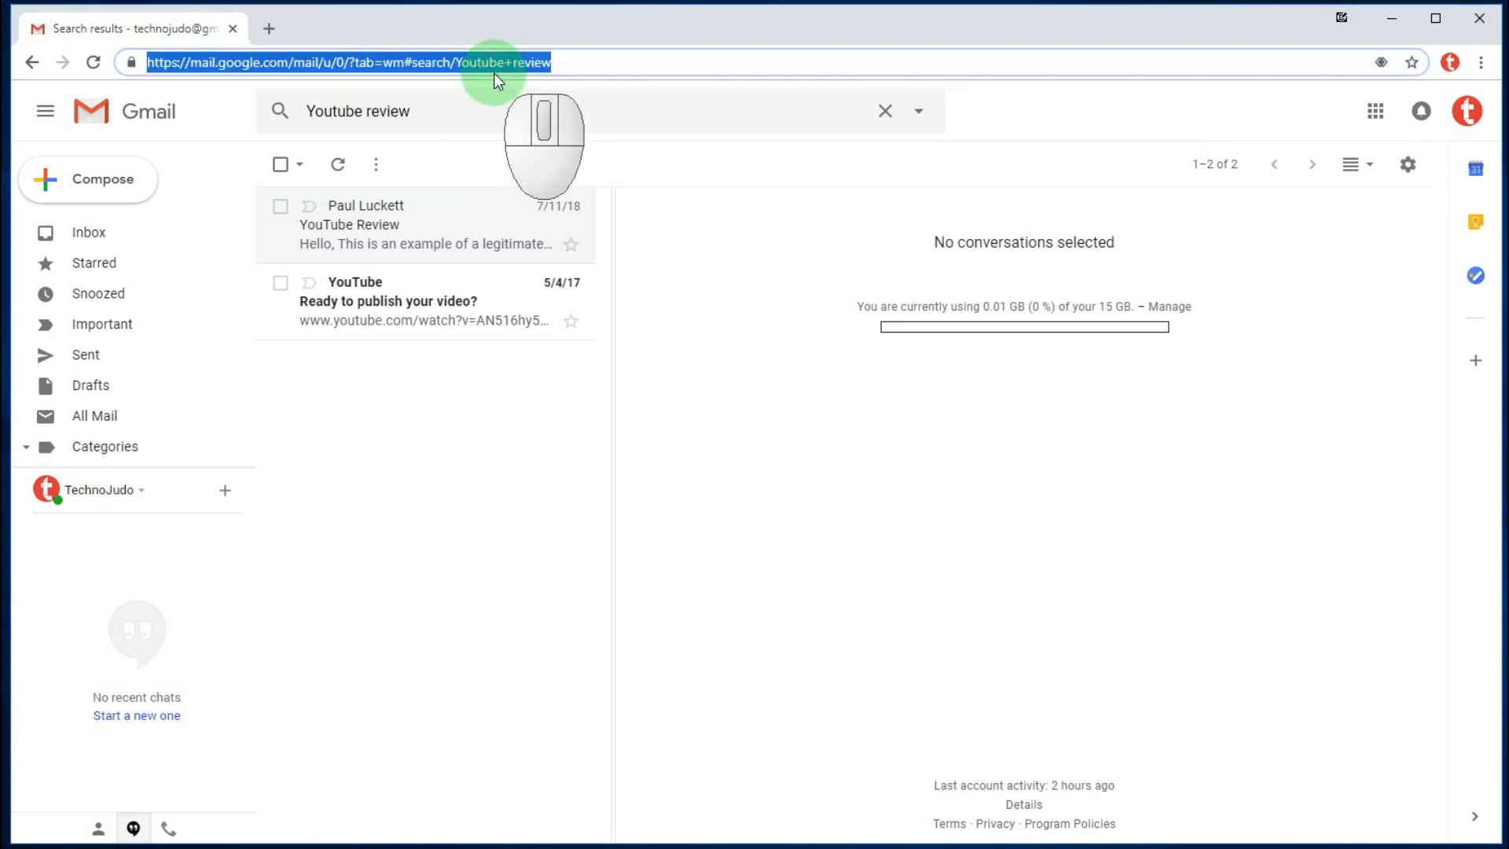
- Go to google.com, then search Gmail for 'youtube review' using the gm address-bar shortcut
type("google")
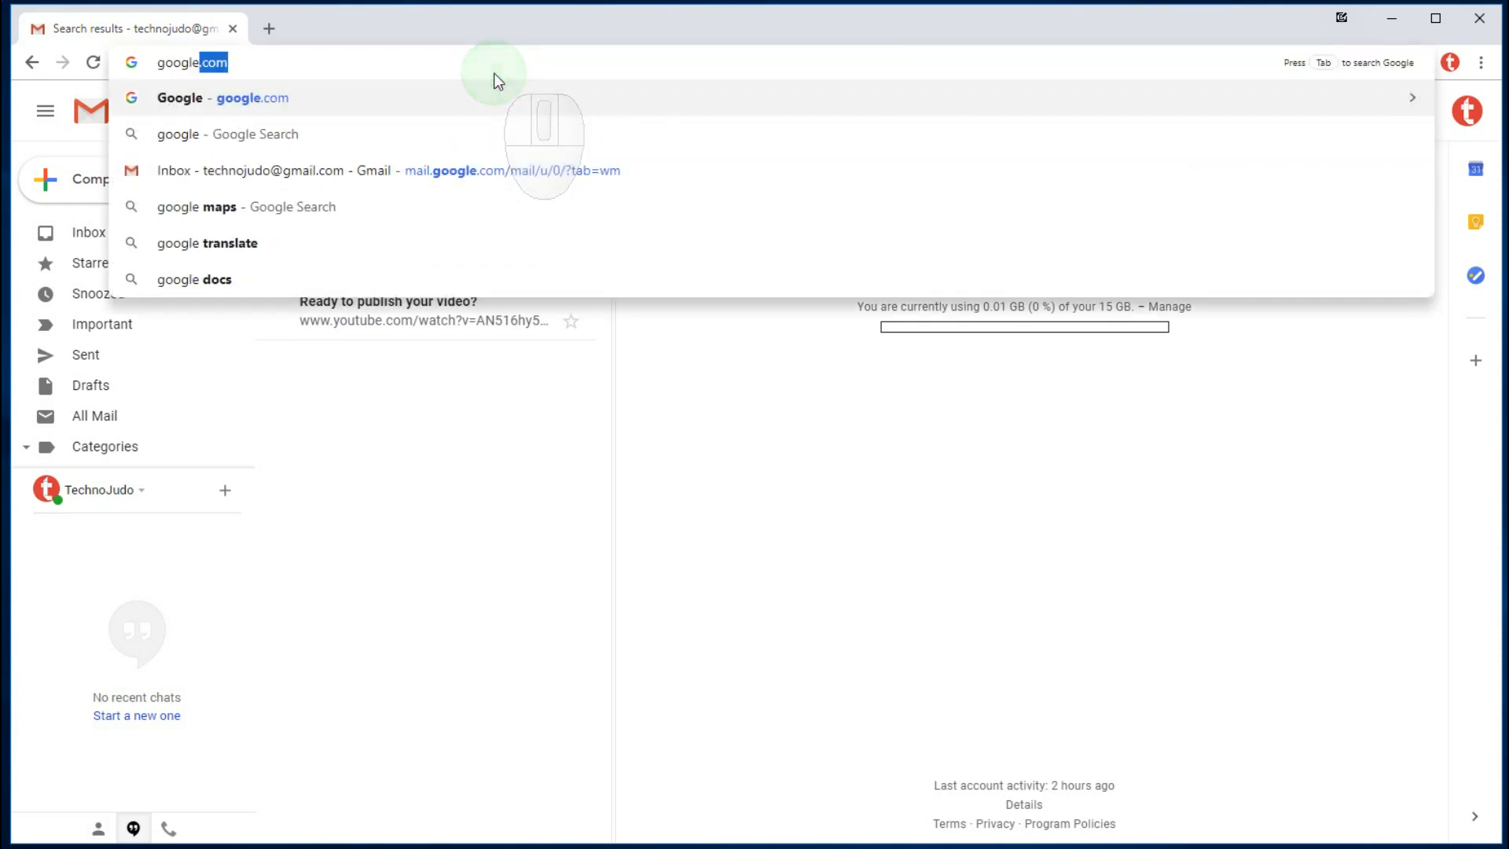
type(".com")
key("Return")
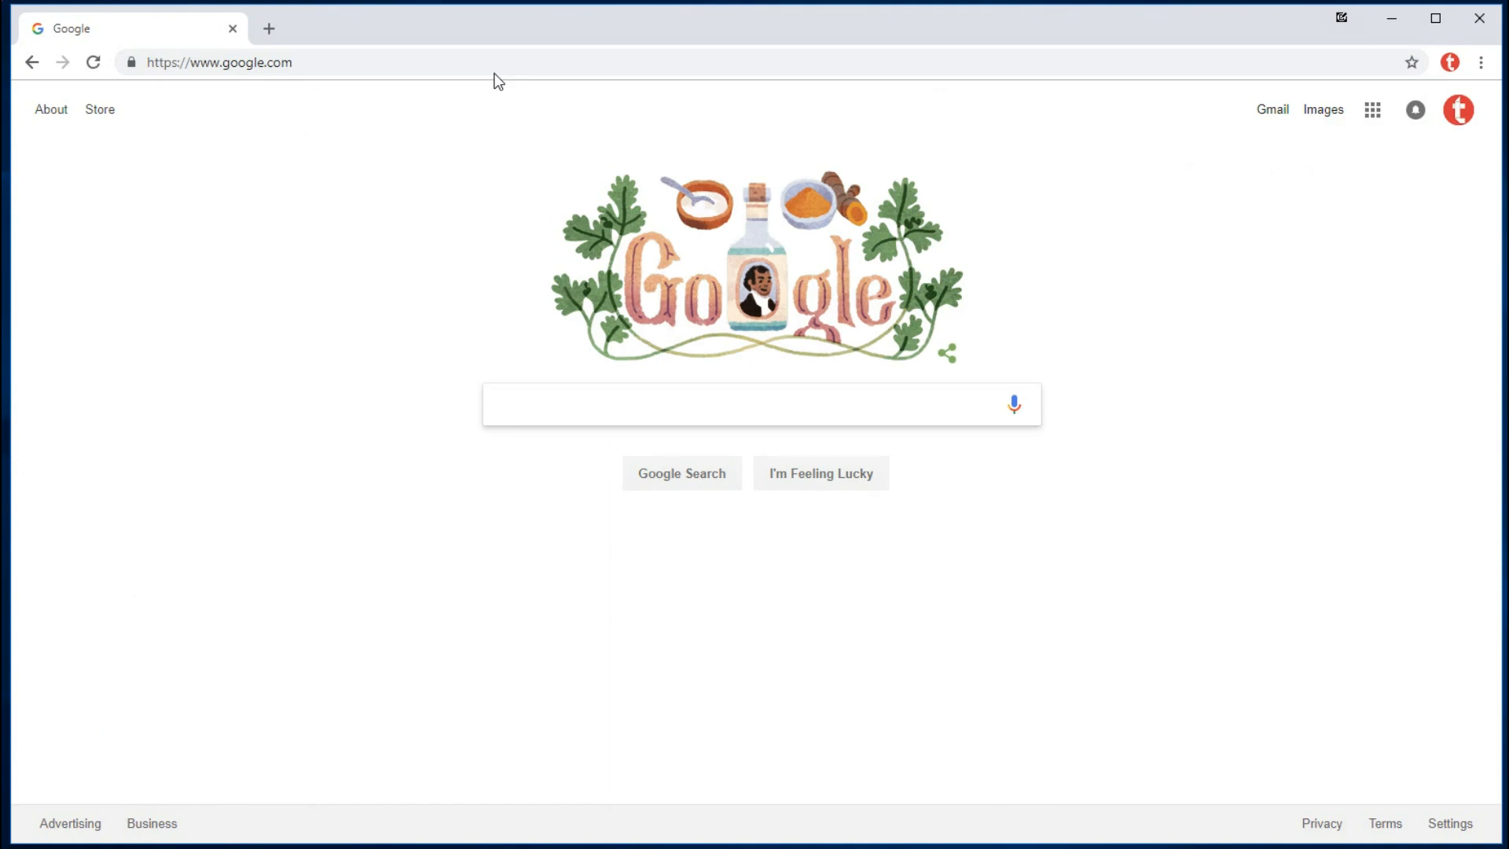
left_click(306, 61)
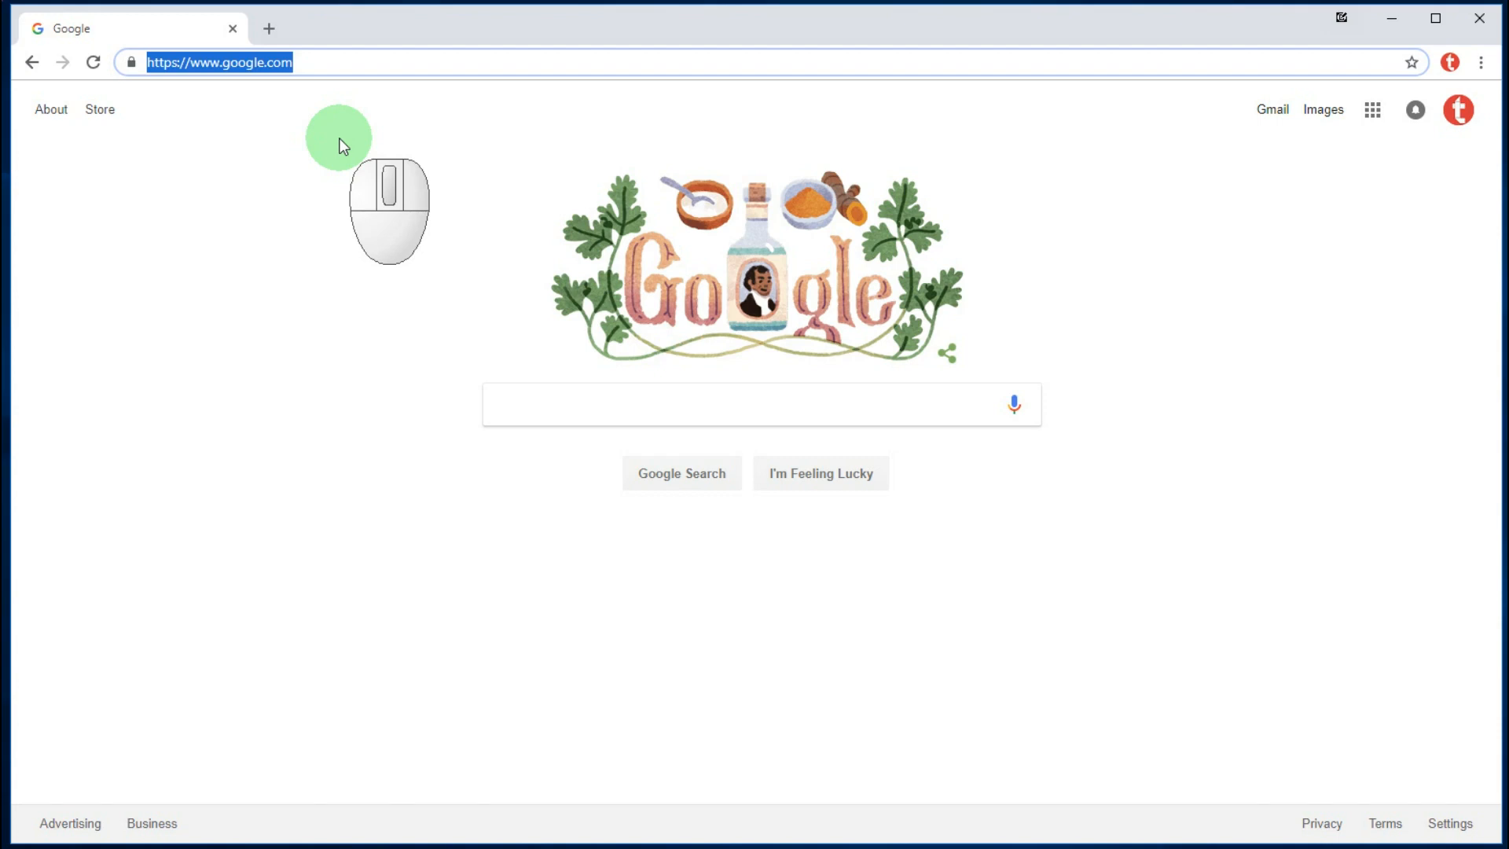
type("gm")
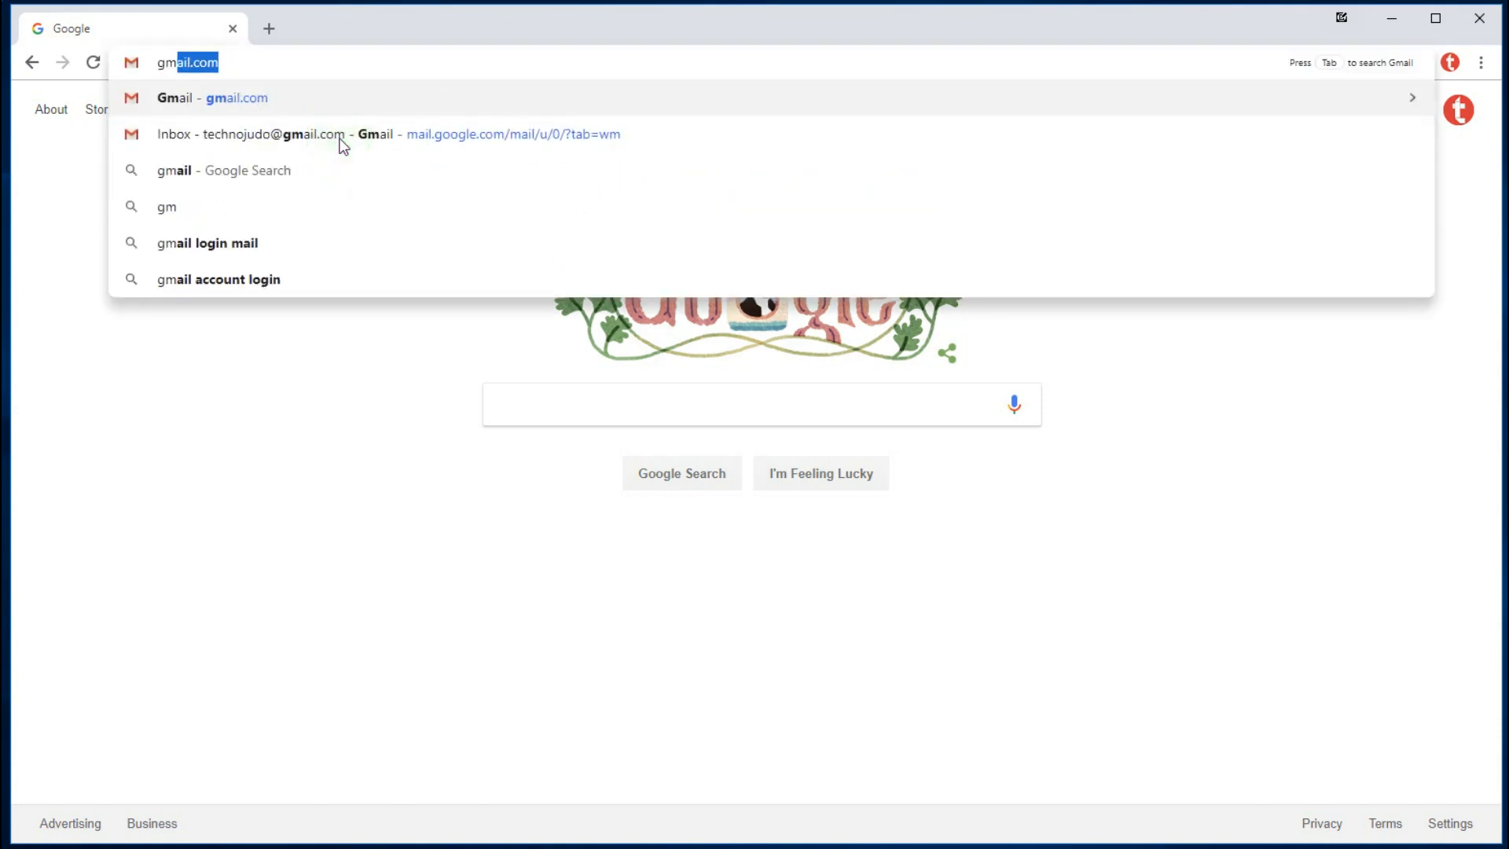
key("Tab")
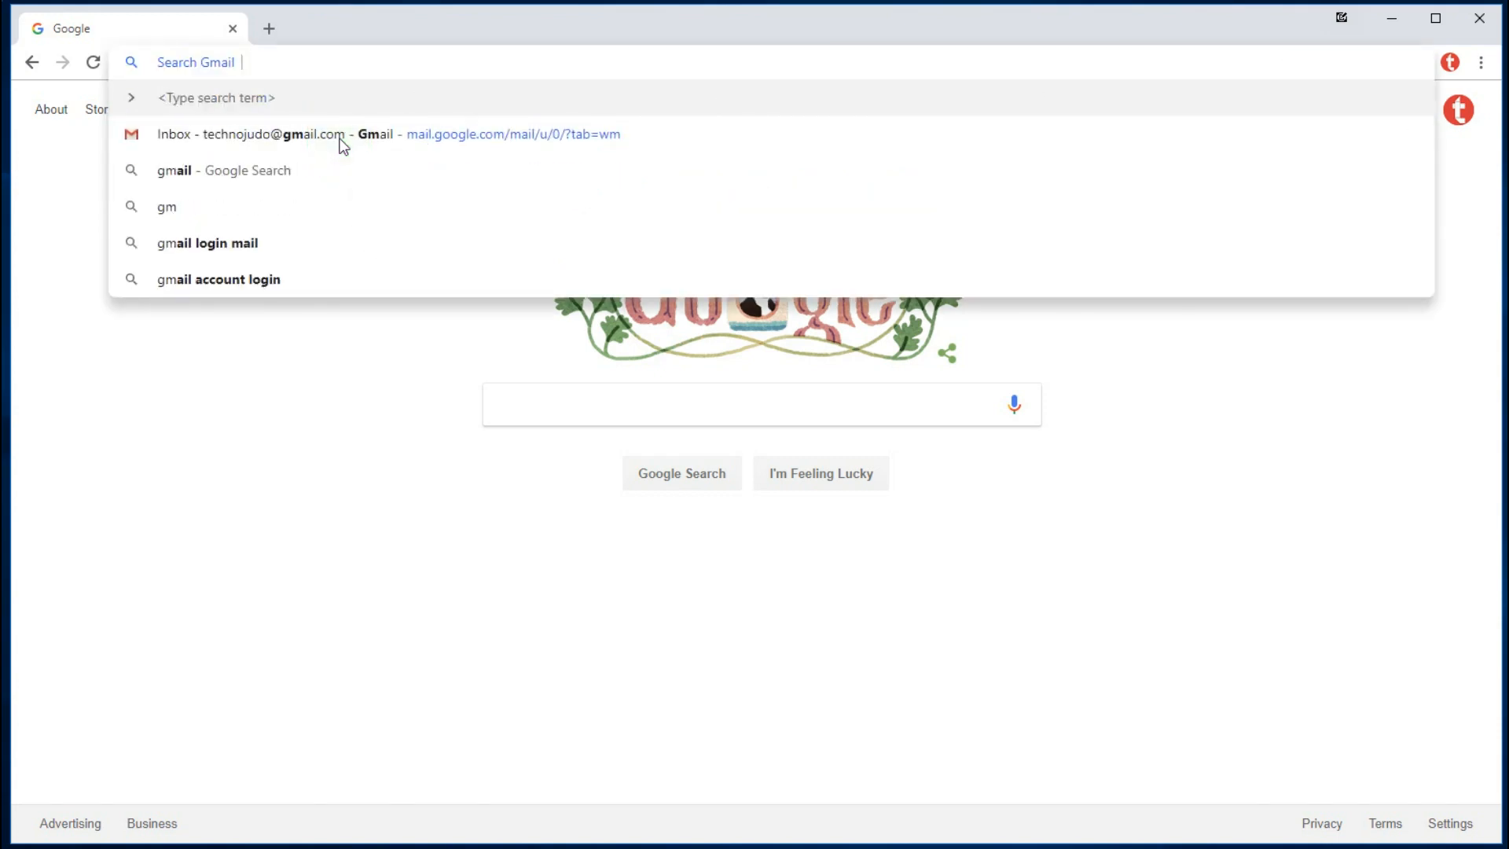
type("youtube")
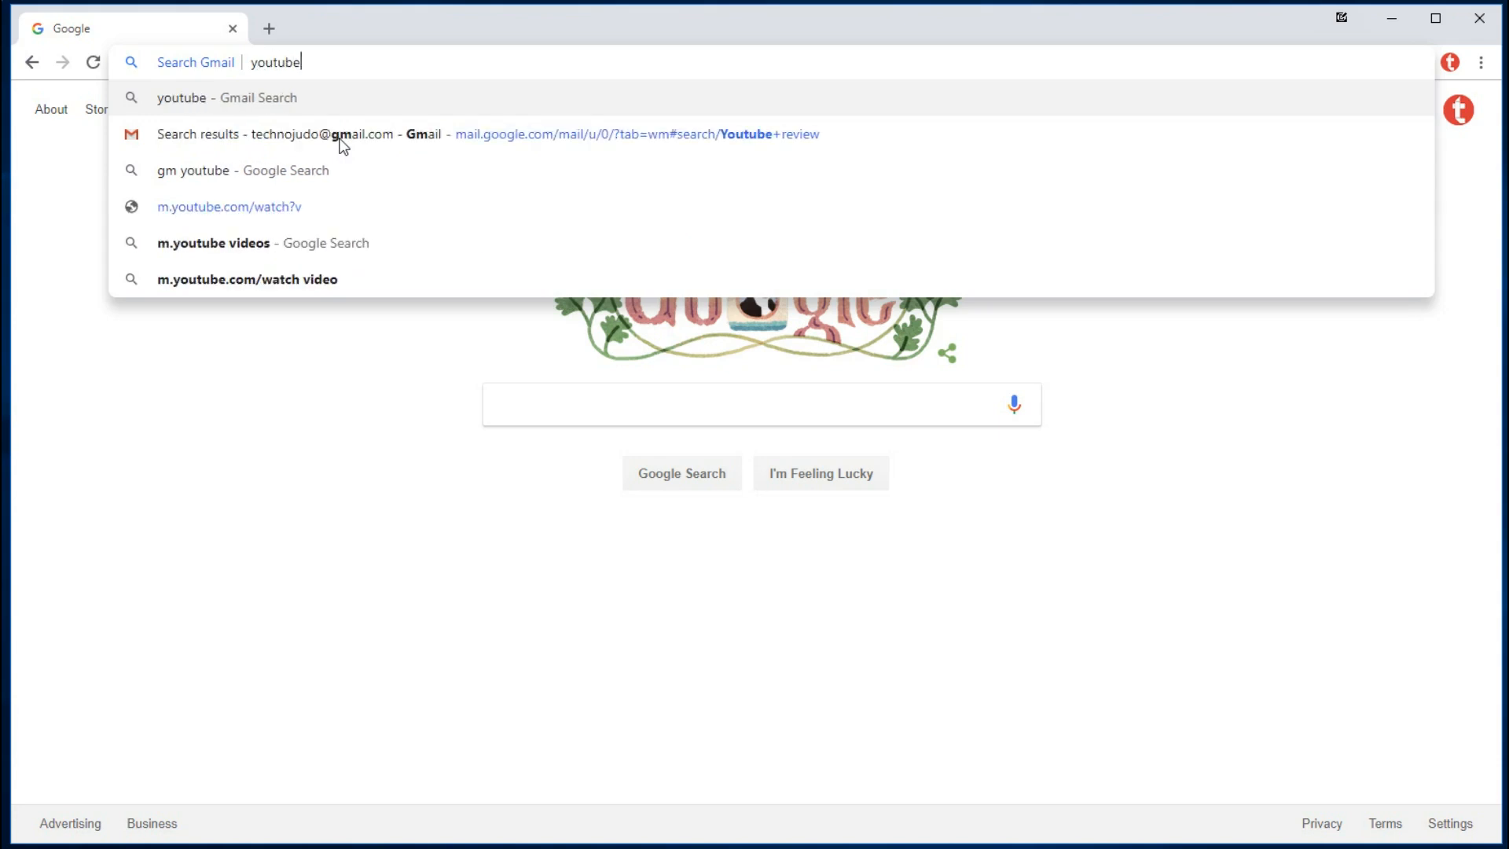
type(" review")
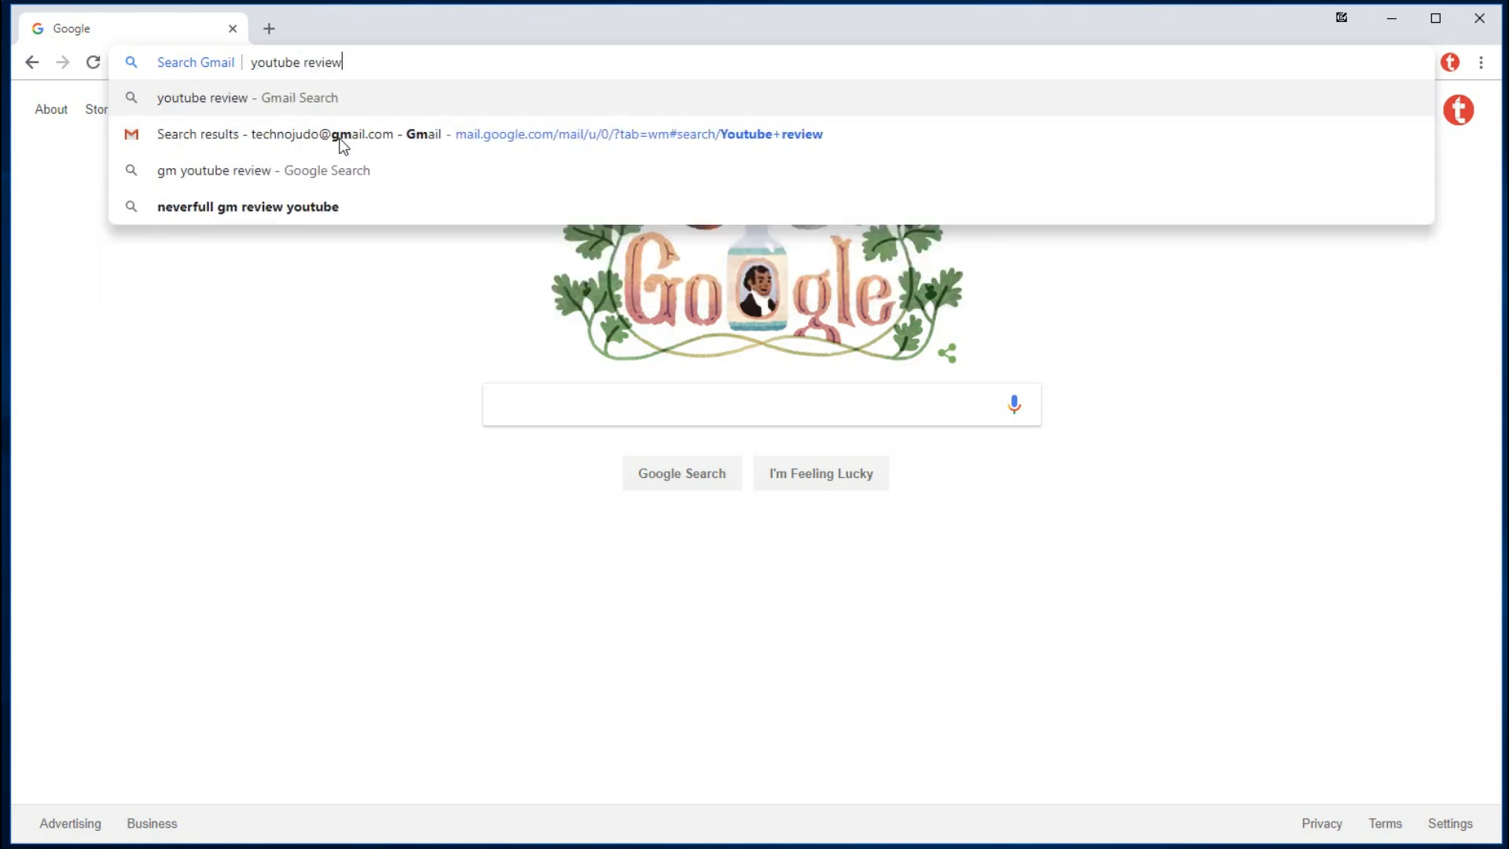
key("Return")
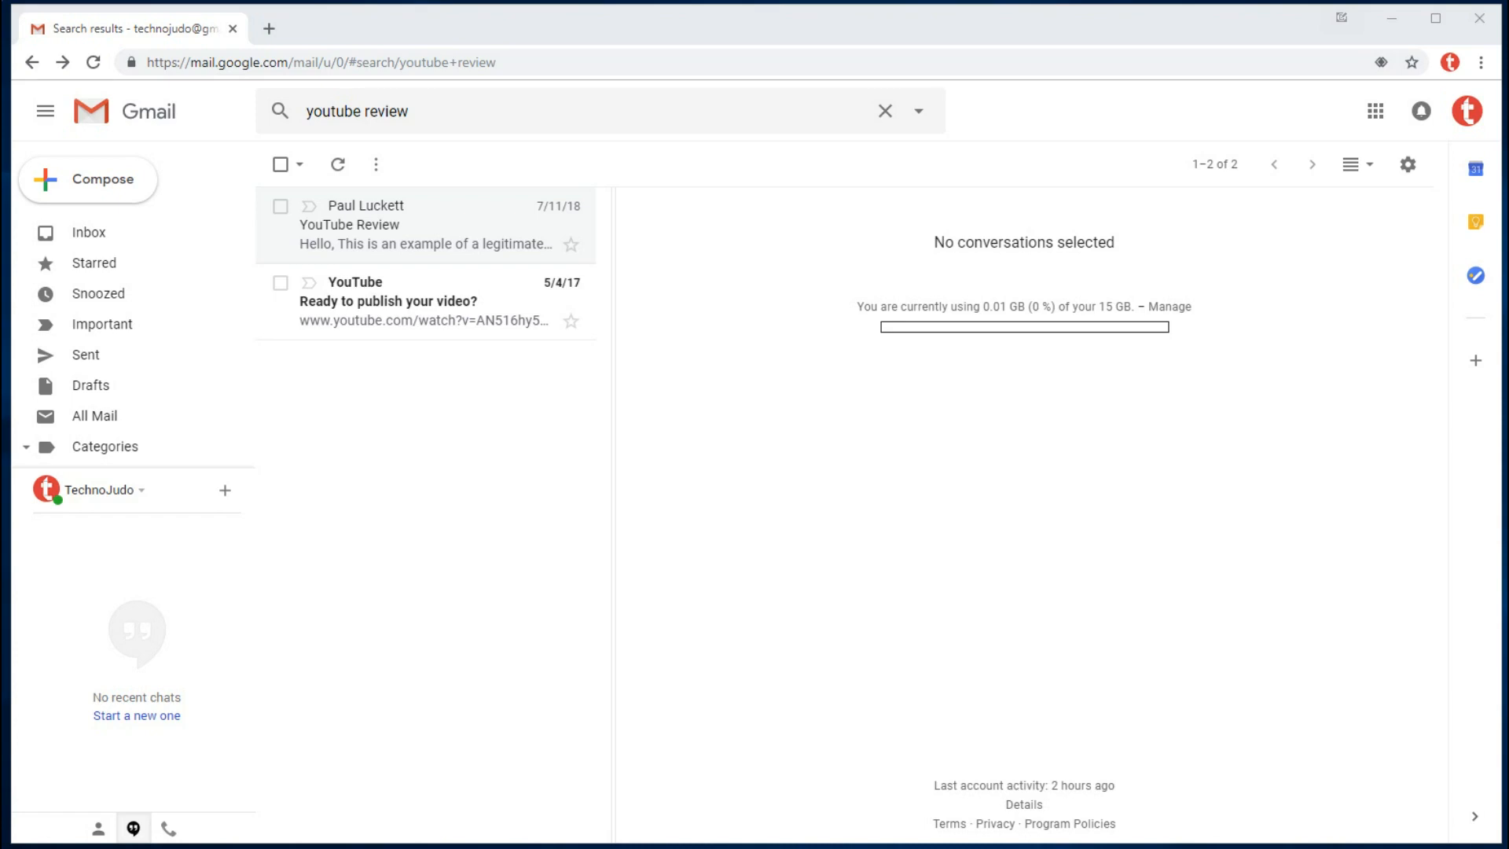
- Put the cursor in the address bar above the Gmail 'youtube review' results
left_click(521, 60)
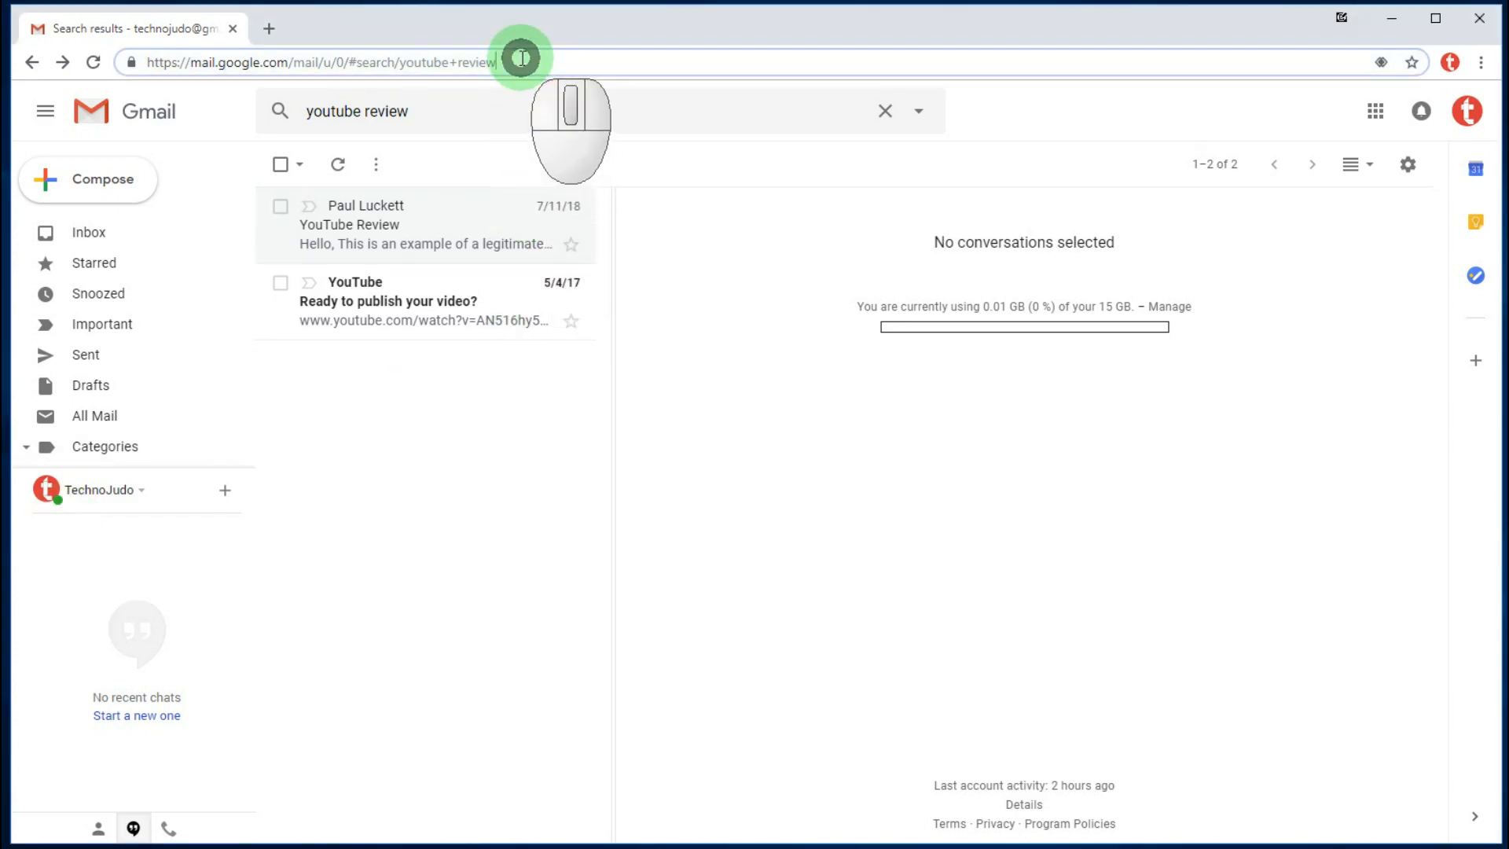
- Load amazon.com and place the cursor in Amazon's product search box
left_click_drag(507, 60, 47, 24)
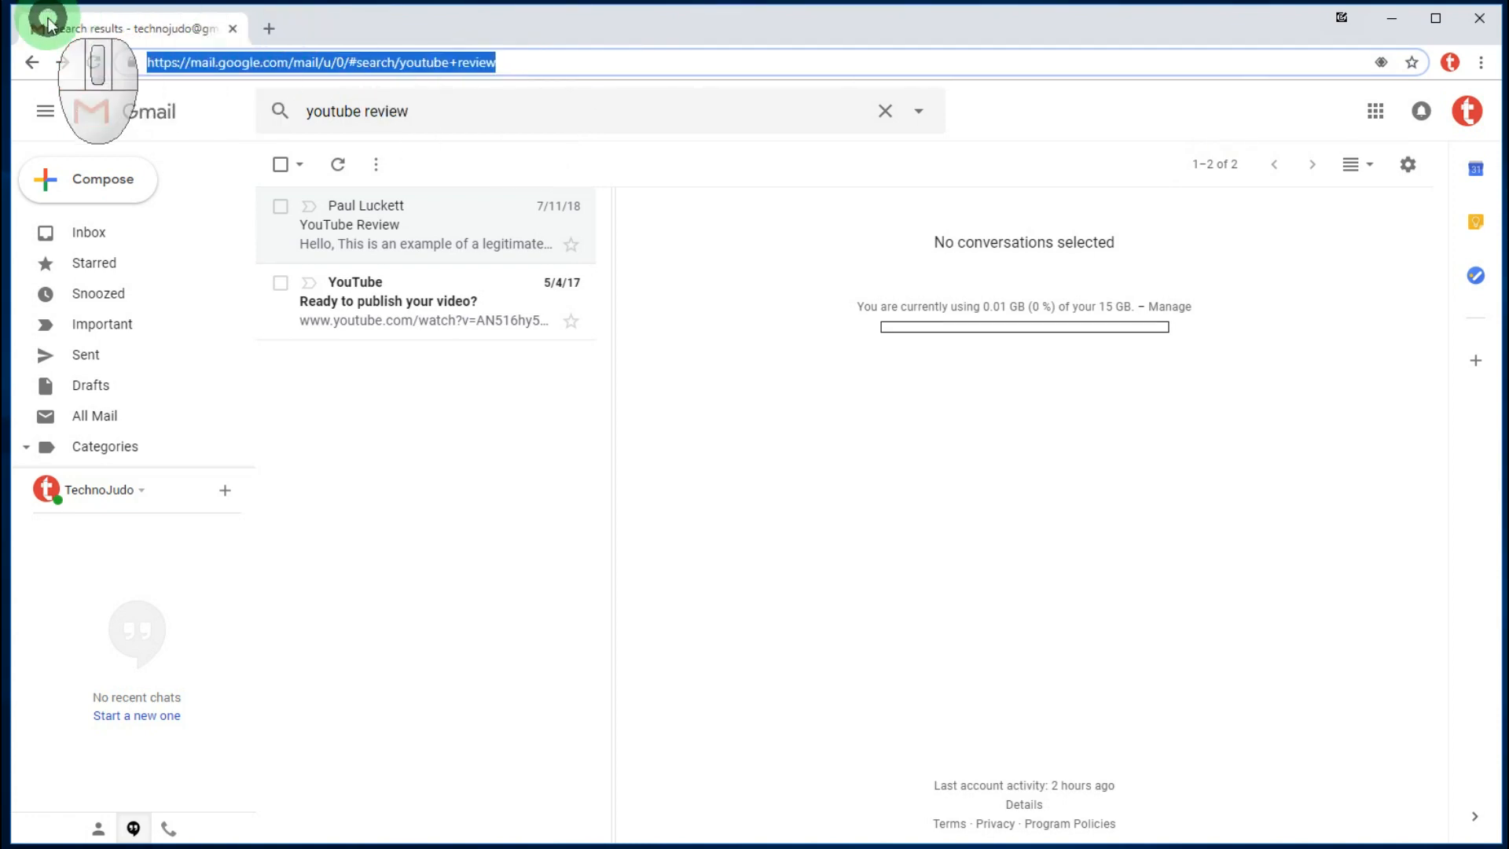
type("ama")
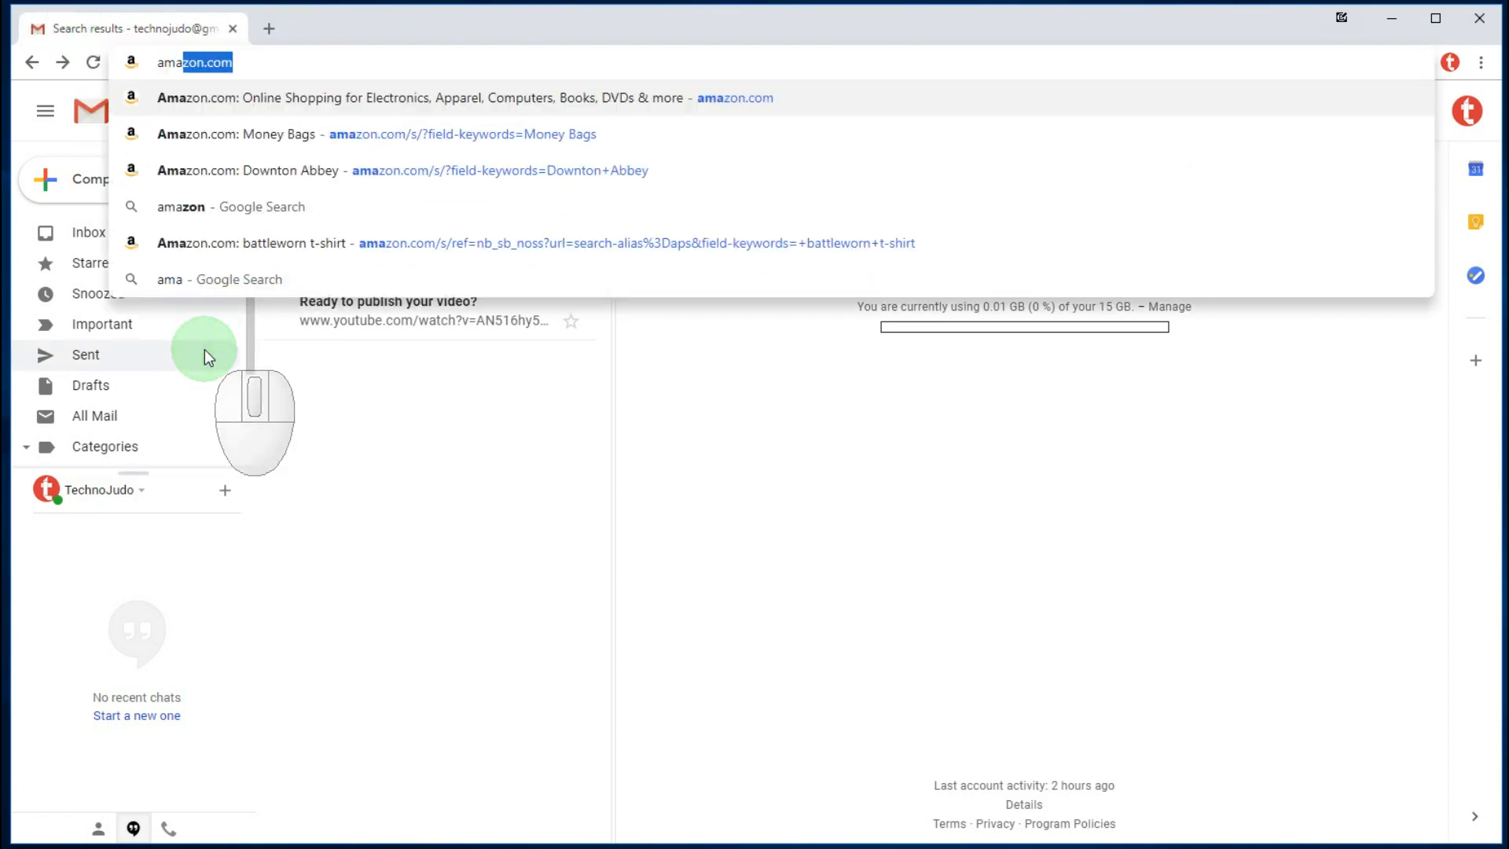
type("zon.com")
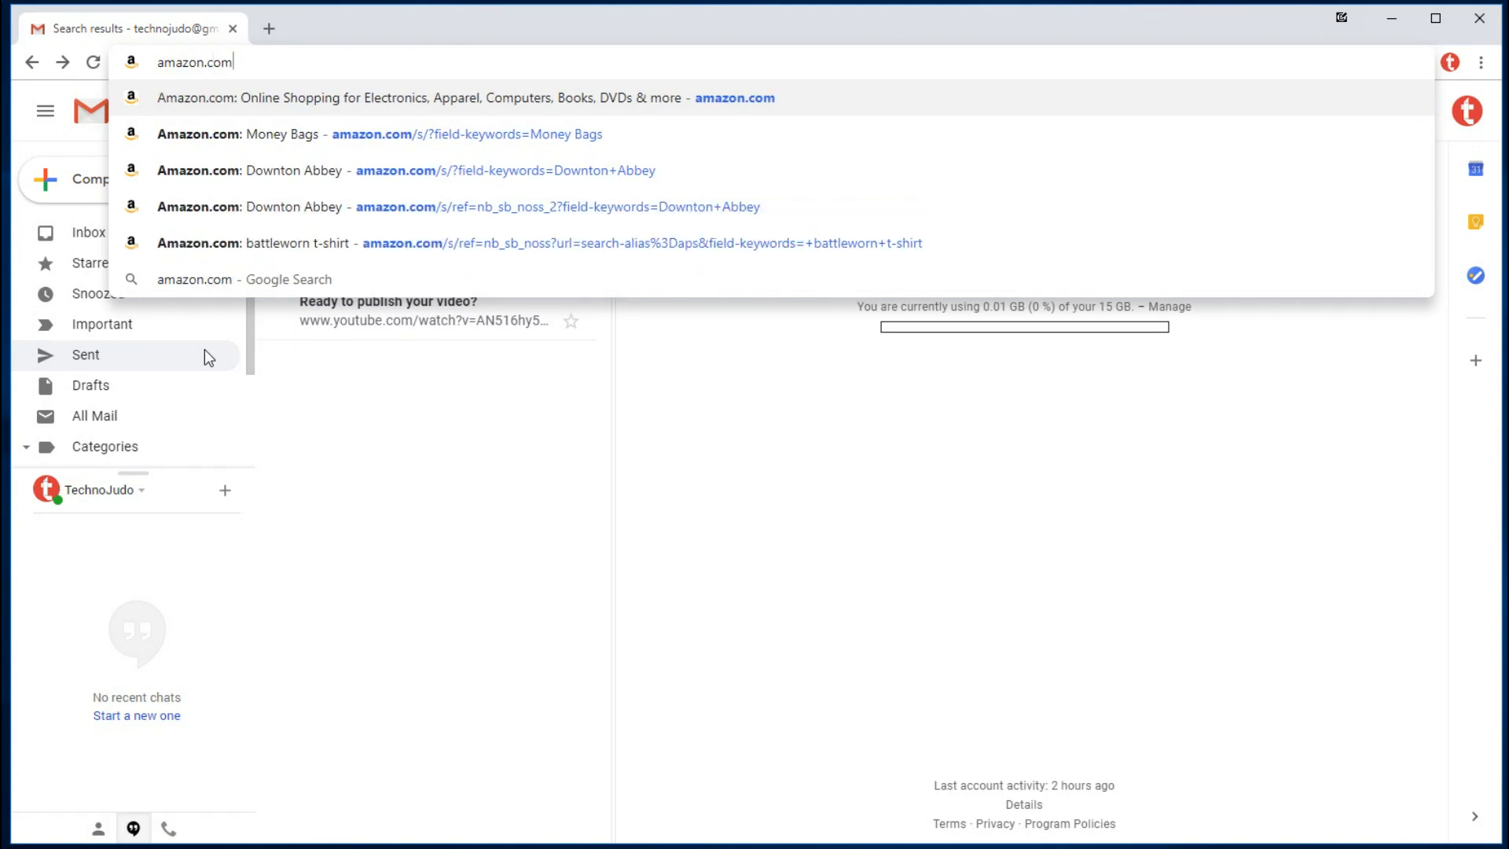
key("Return")
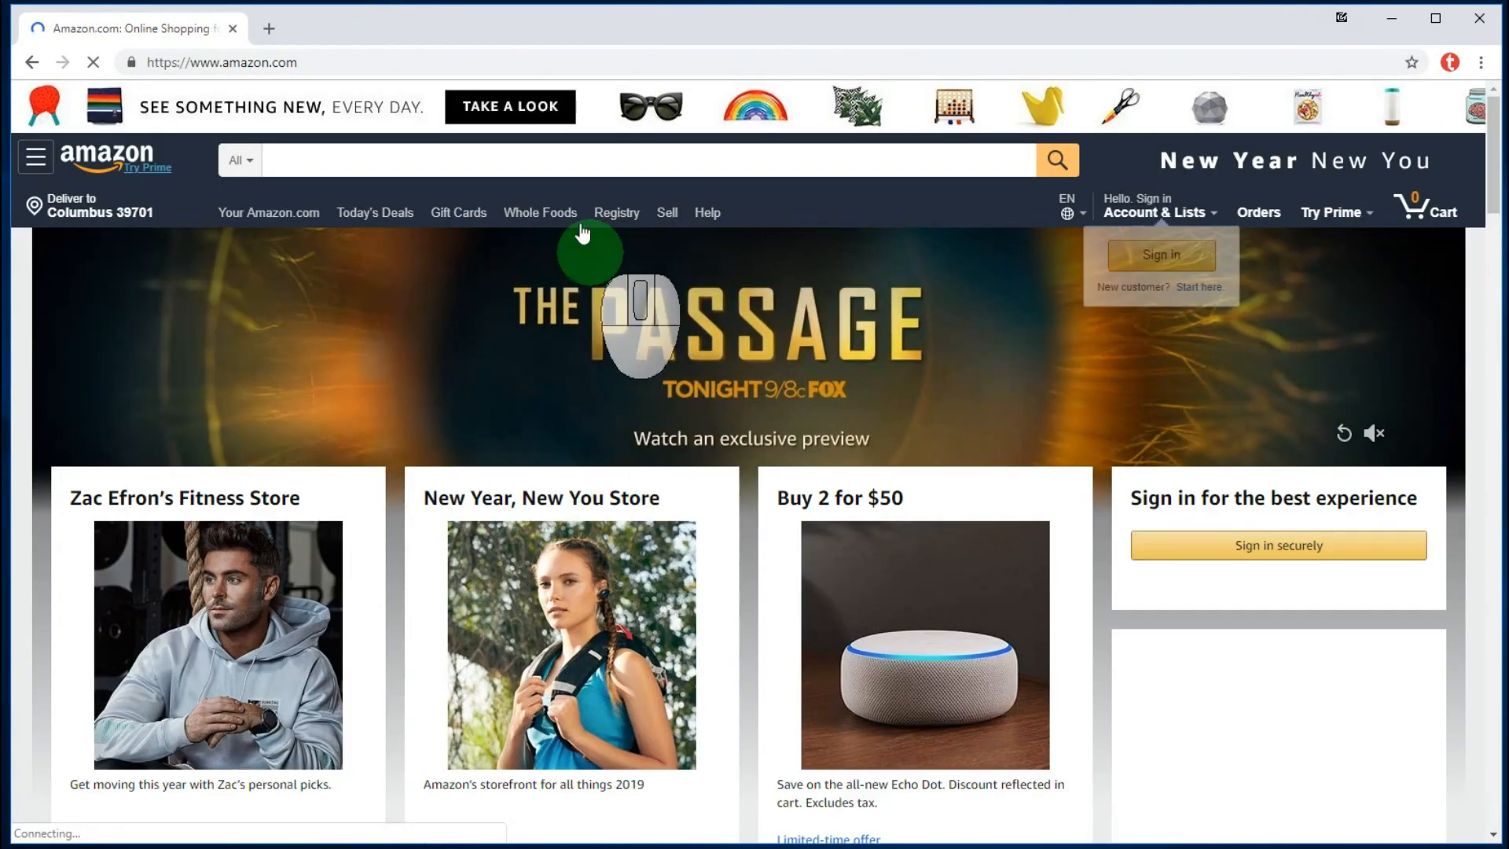
left_click(526, 163)
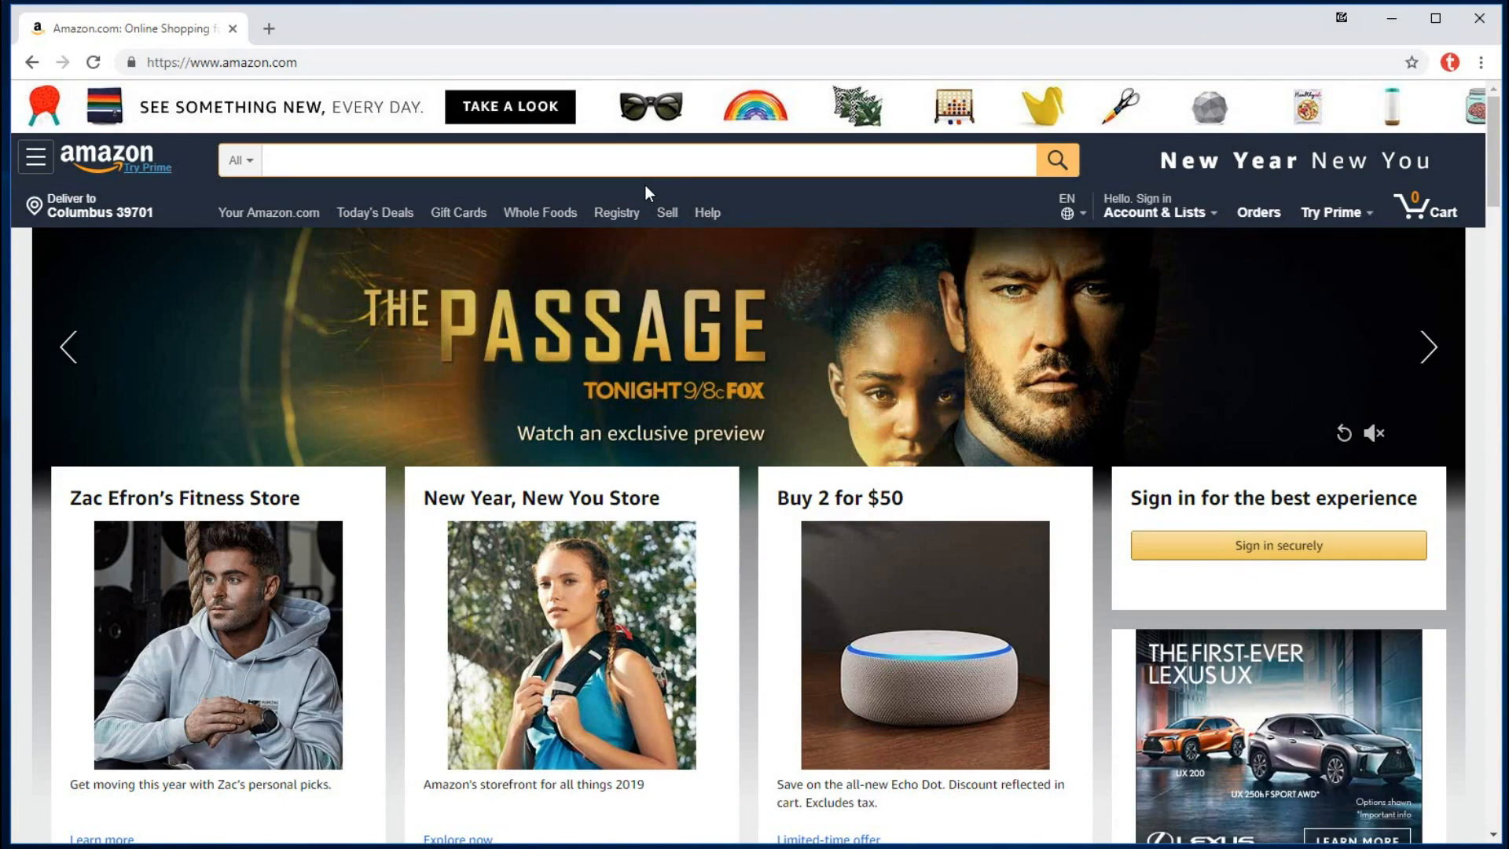
- Search Amazon for NNNN and select the results page's query address
type("NNNN")
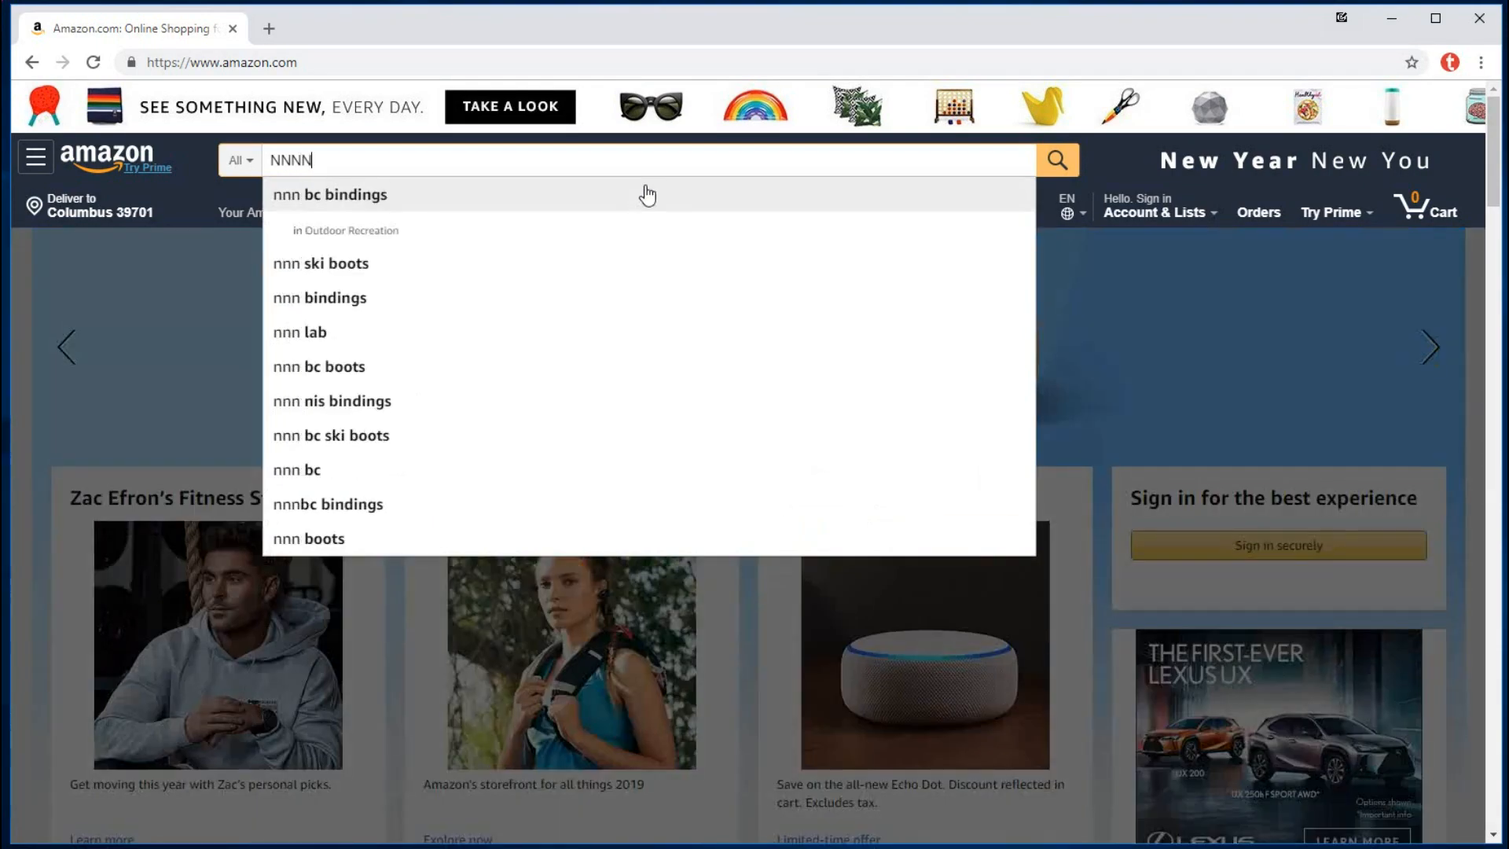
key("Return")
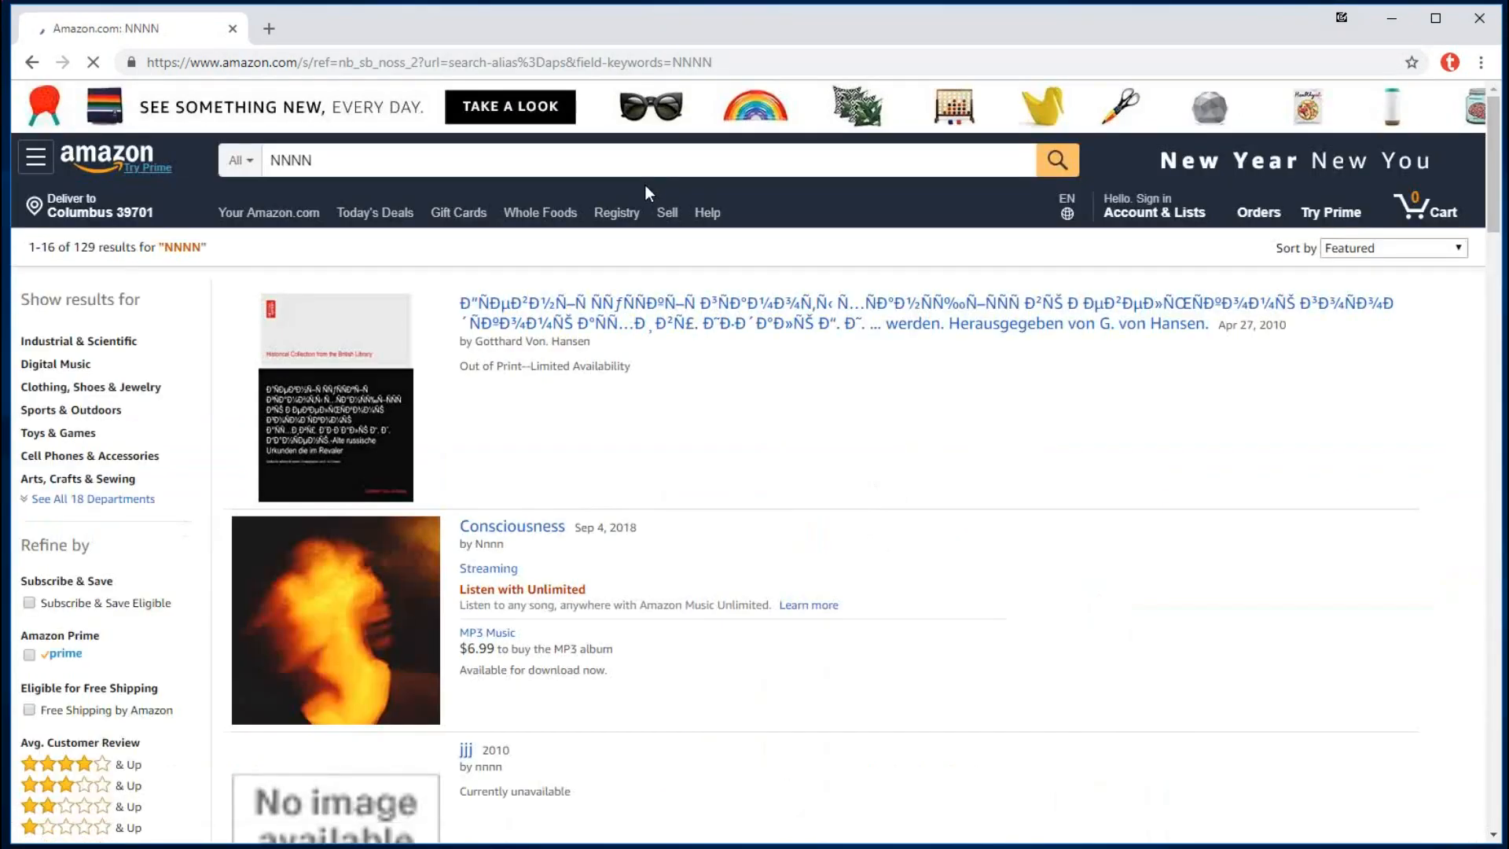
left_click(724, 63)
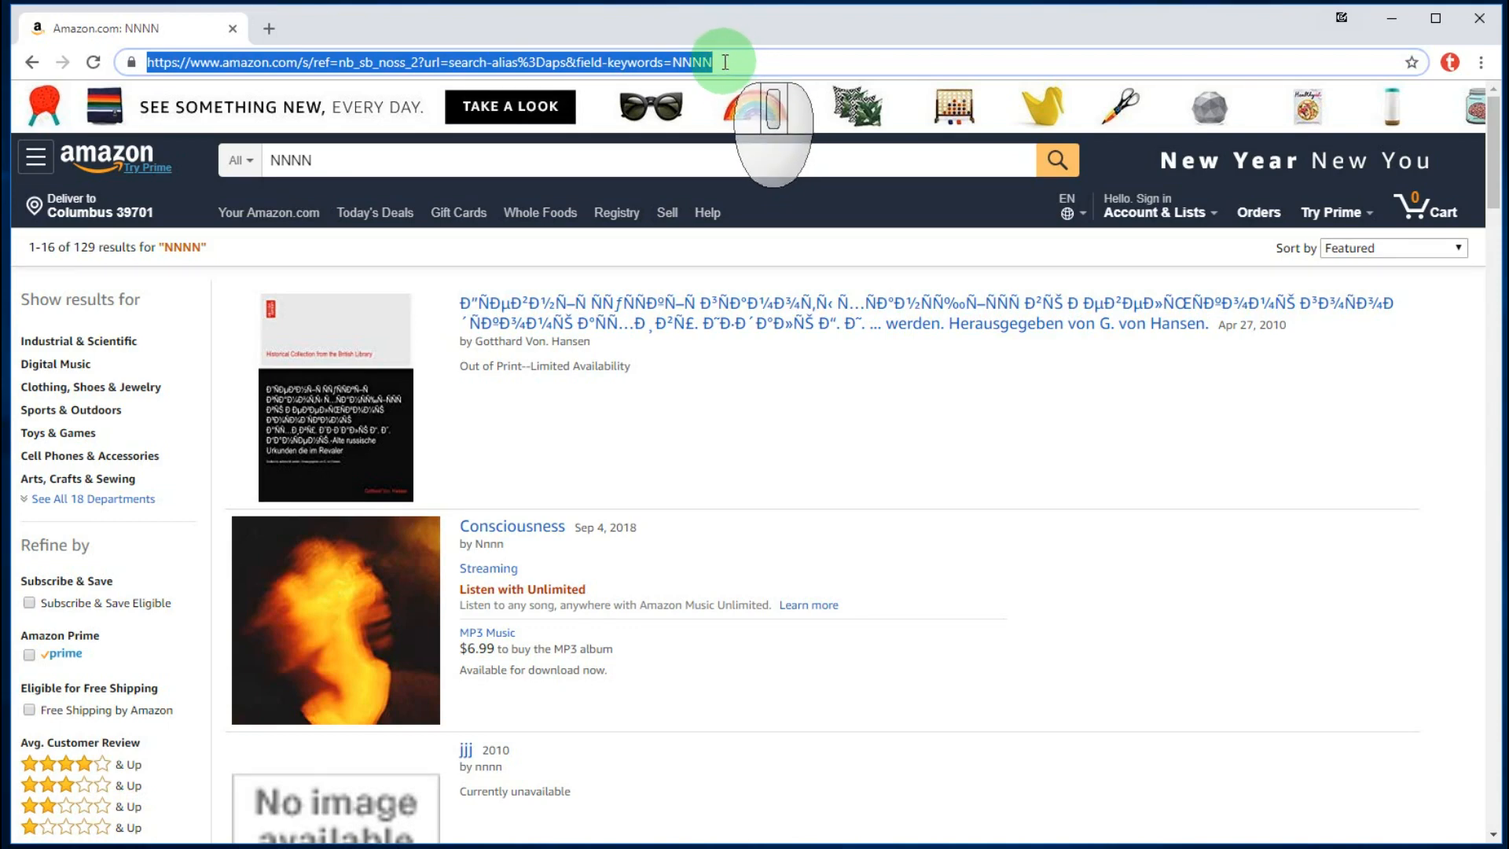
left_click(724, 63)
left_click_drag(717, 61, 682, 61)
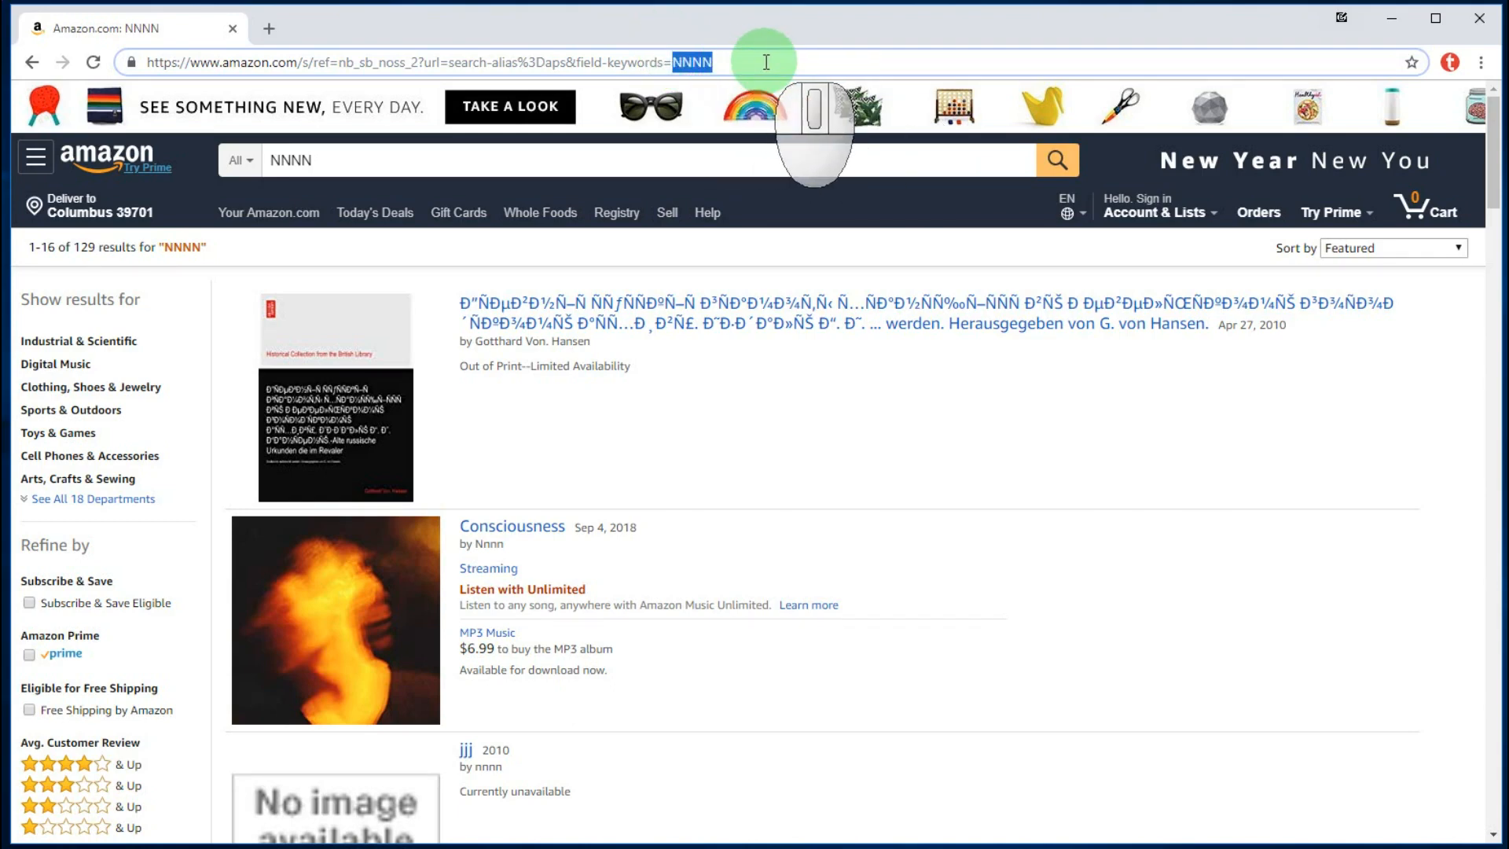
left_click_drag(743, 61, 128, 44)
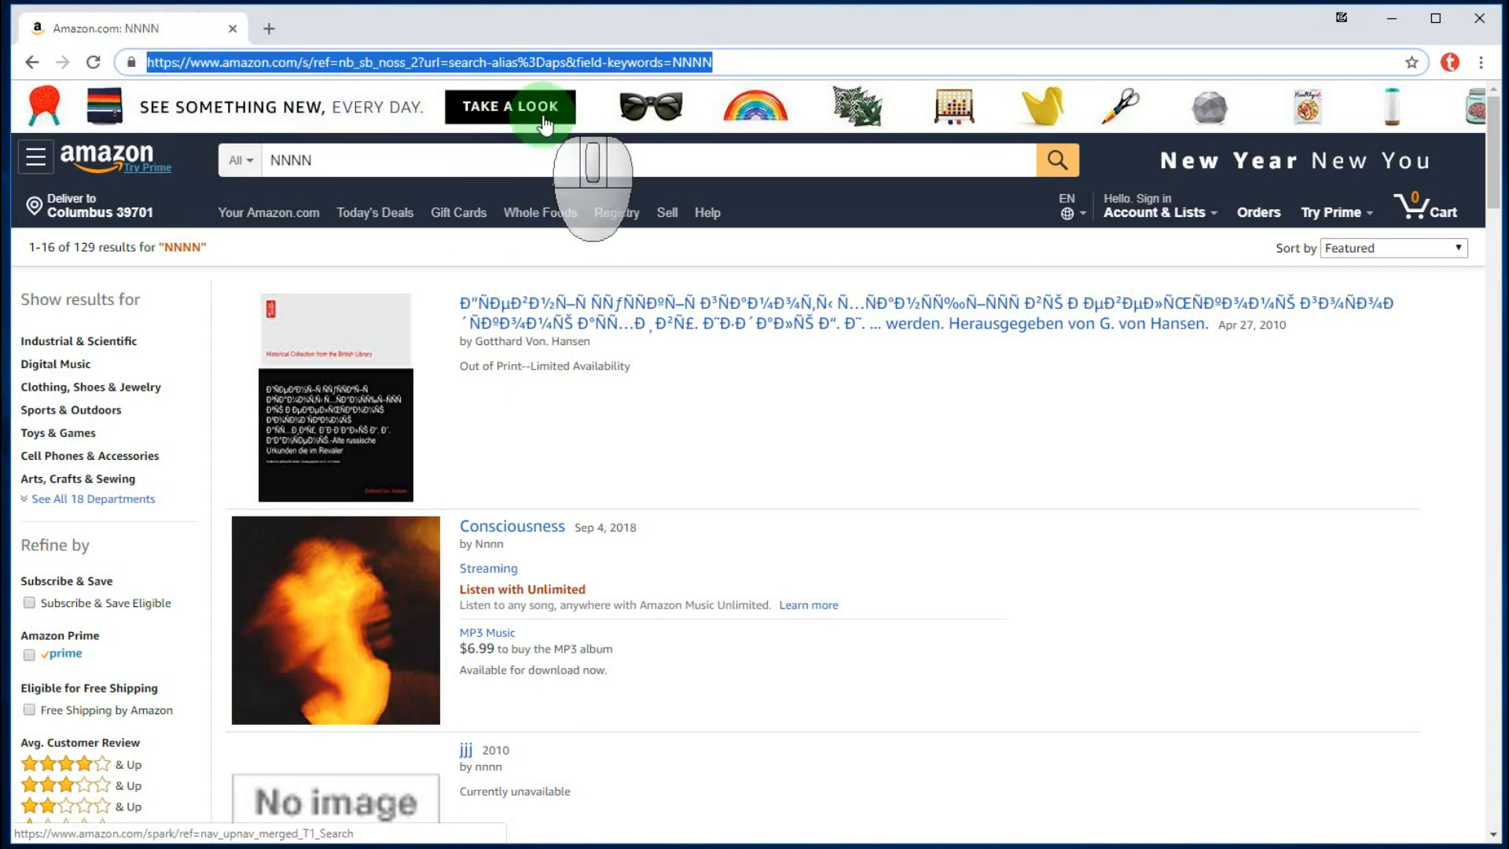
- Copy the results address and open Chrome's Edit search engines settings
right_click(526, 63)
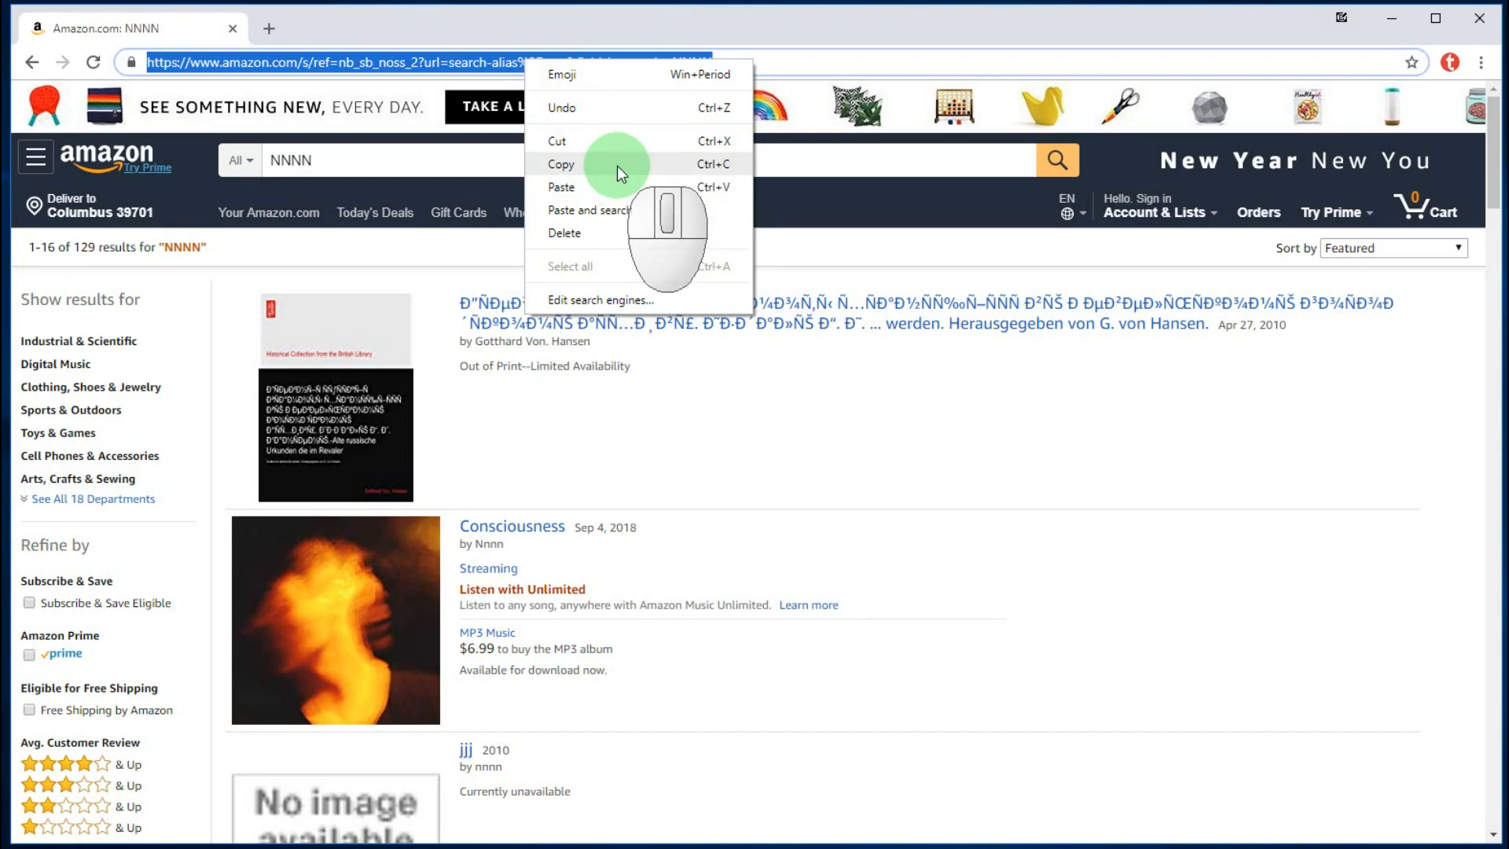
left_click(616, 165)
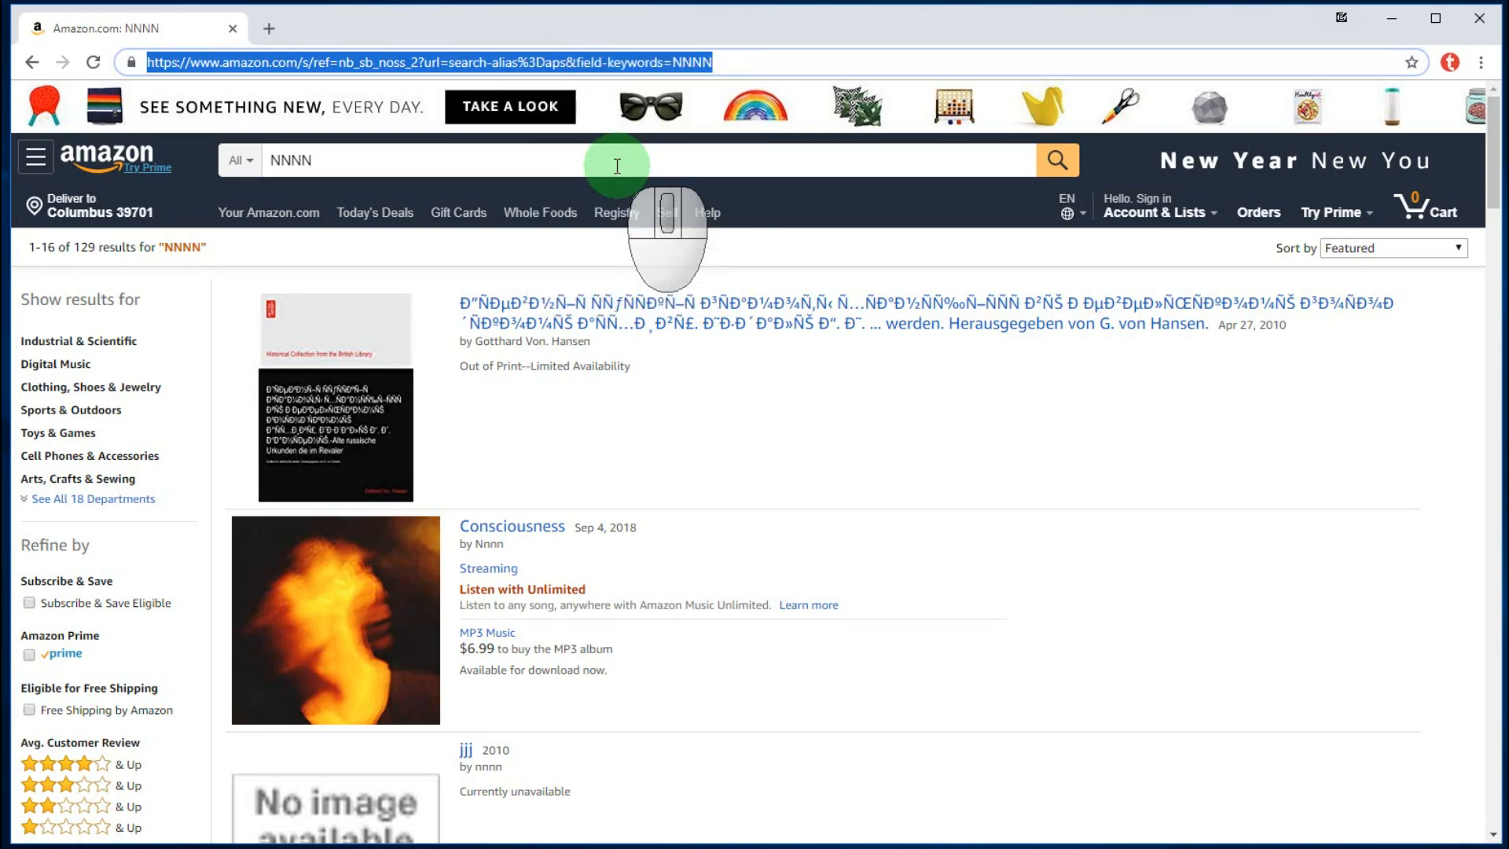
left_click(680, 63)
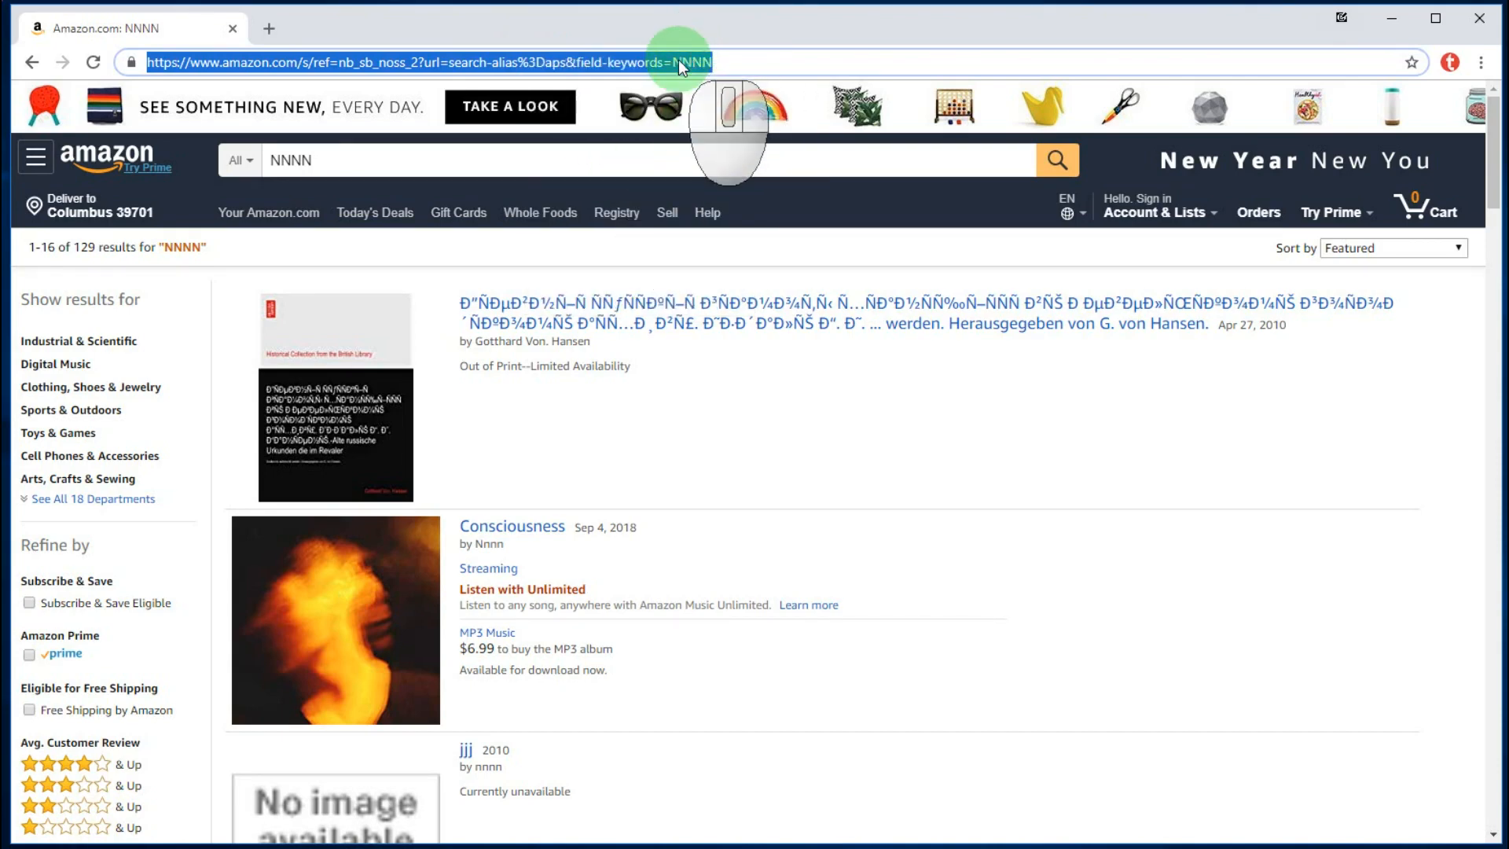
right_click(678, 60)
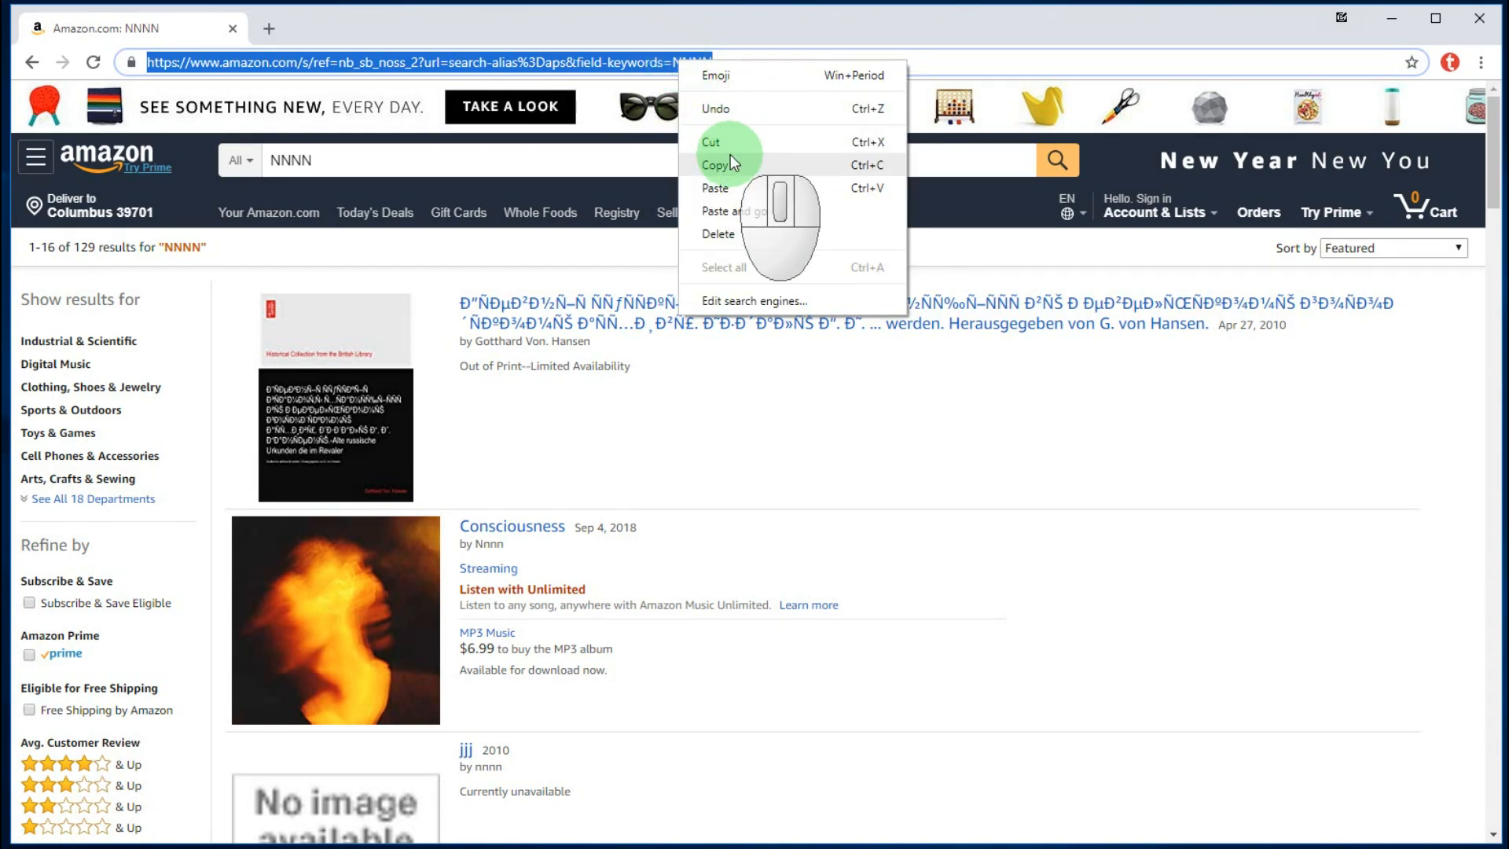
left_click(775, 300)
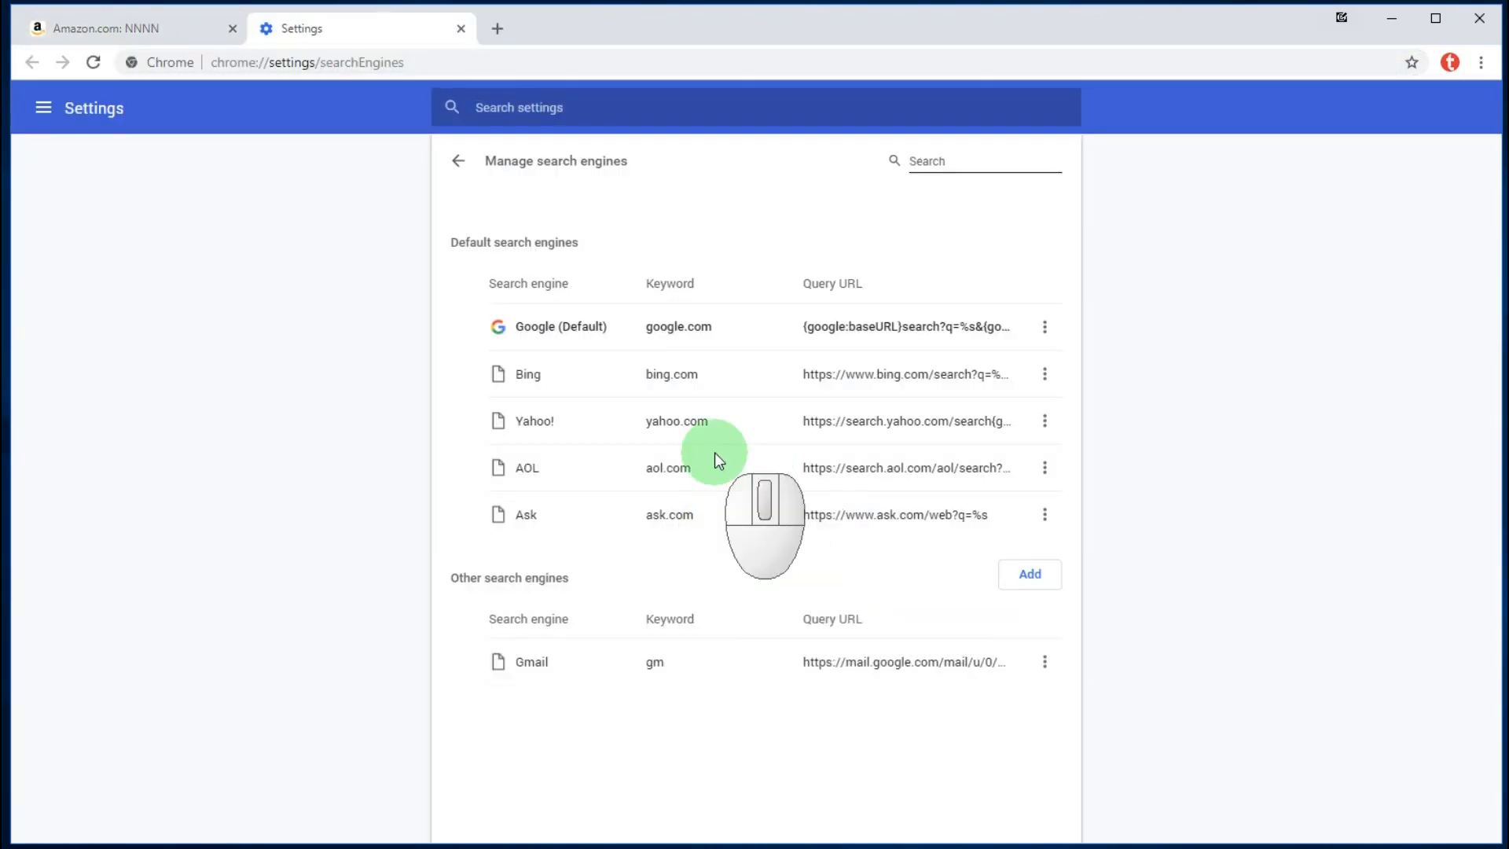
- Add a new search engine entry with name 'Amazon' and keyword 'amz'
left_click(1029, 579)
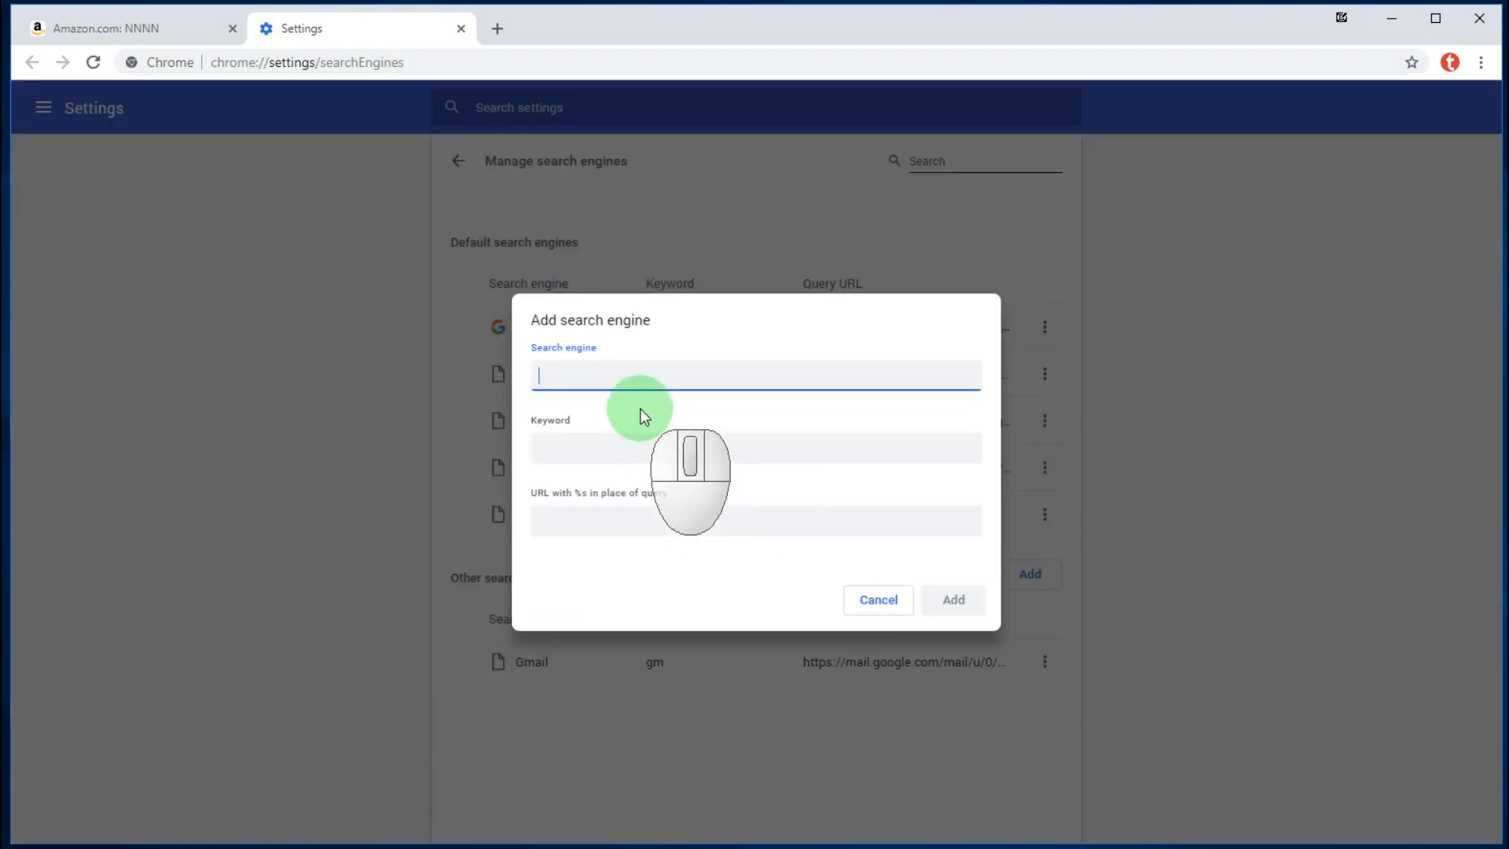
left_click(612, 379)
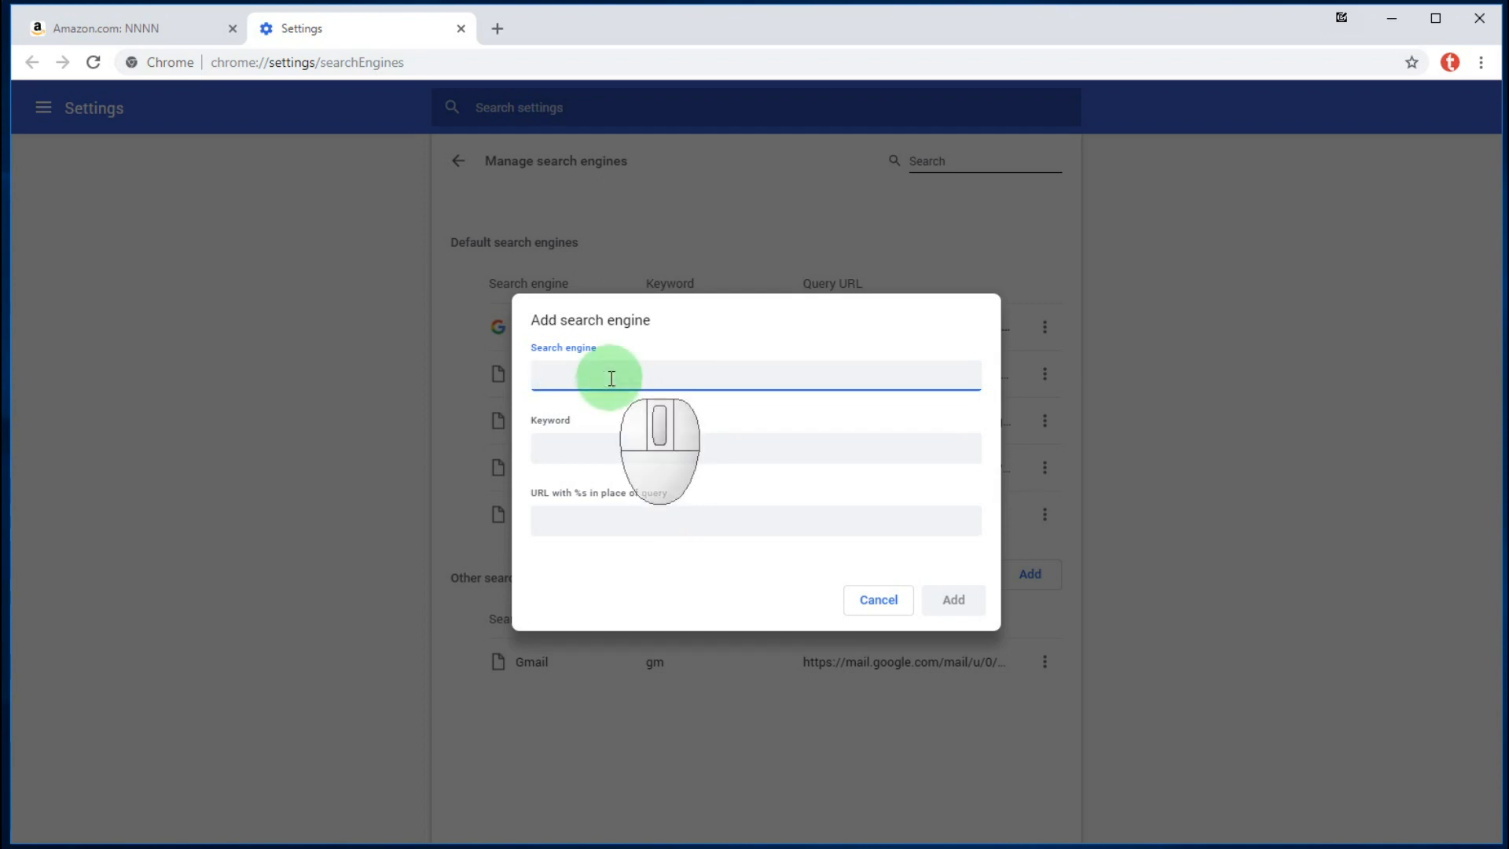
type("A")
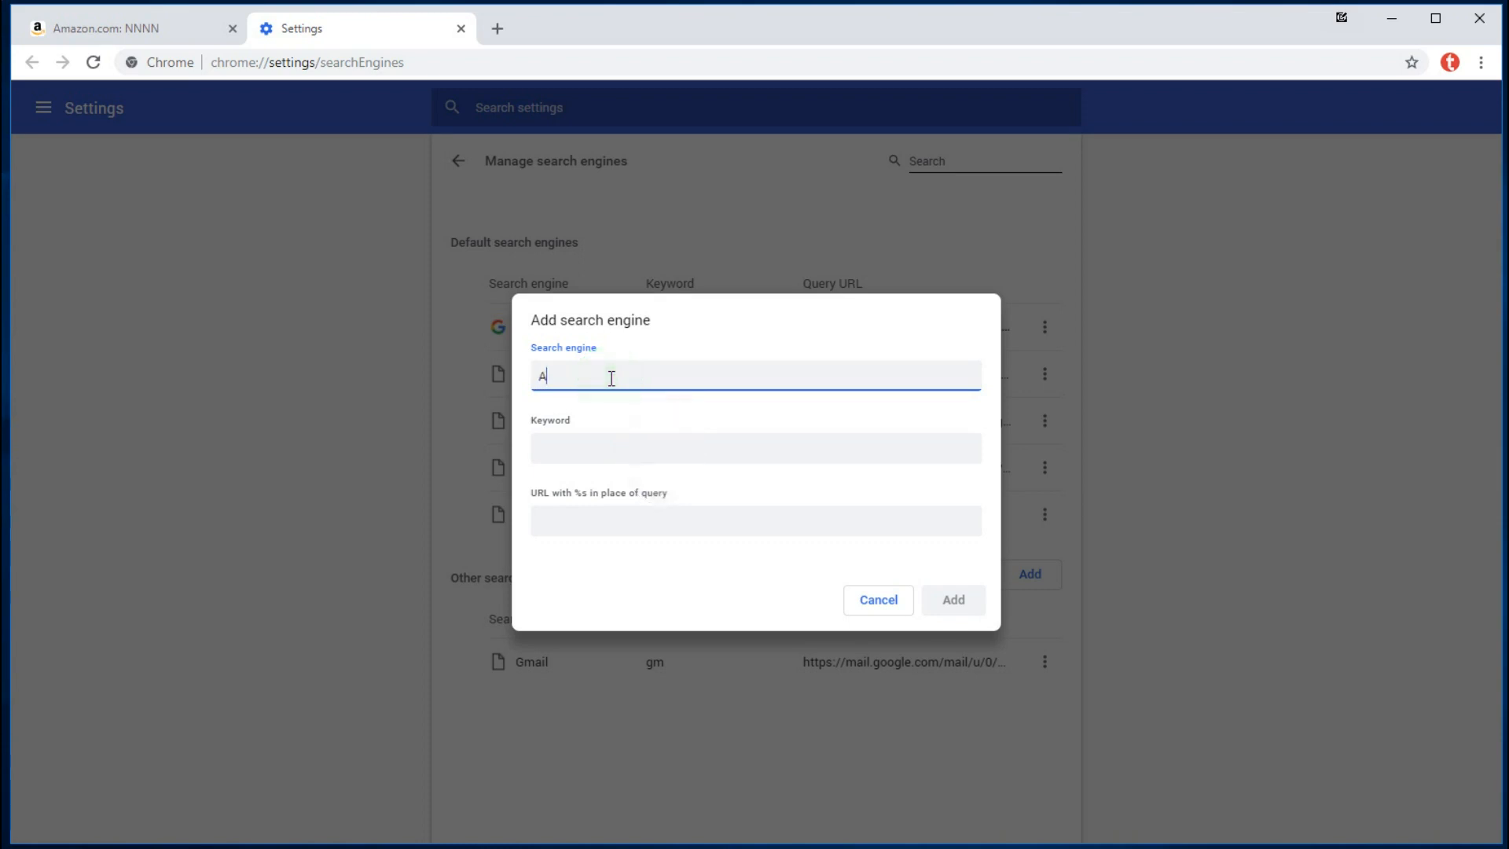
type("mazon")
left_click(594, 444)
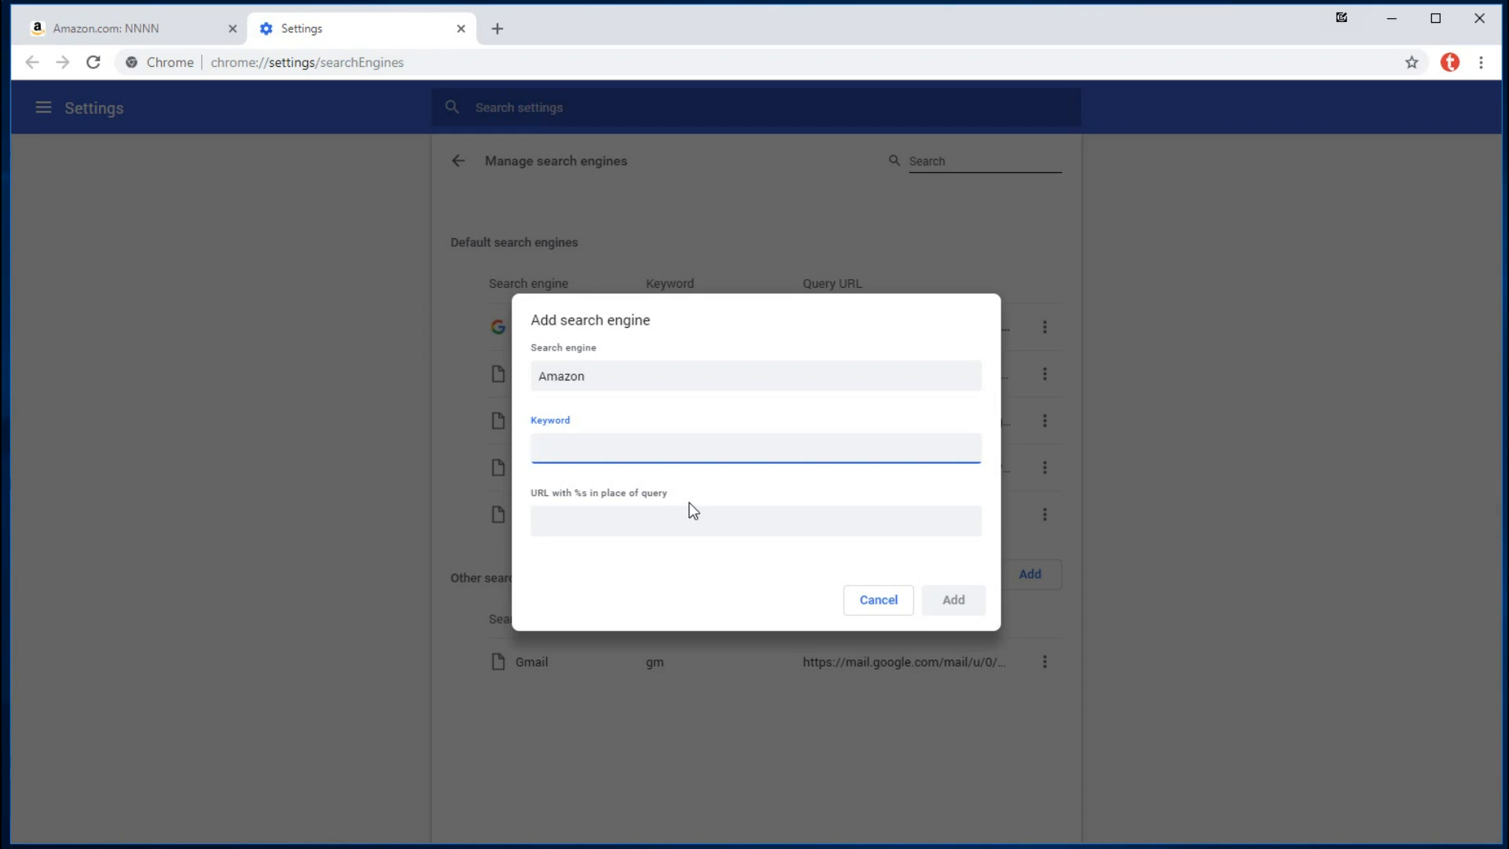
type("amz")
- Paste the Amazon results URL as the query URL, replacing NNNN with %s
left_click(693, 518)
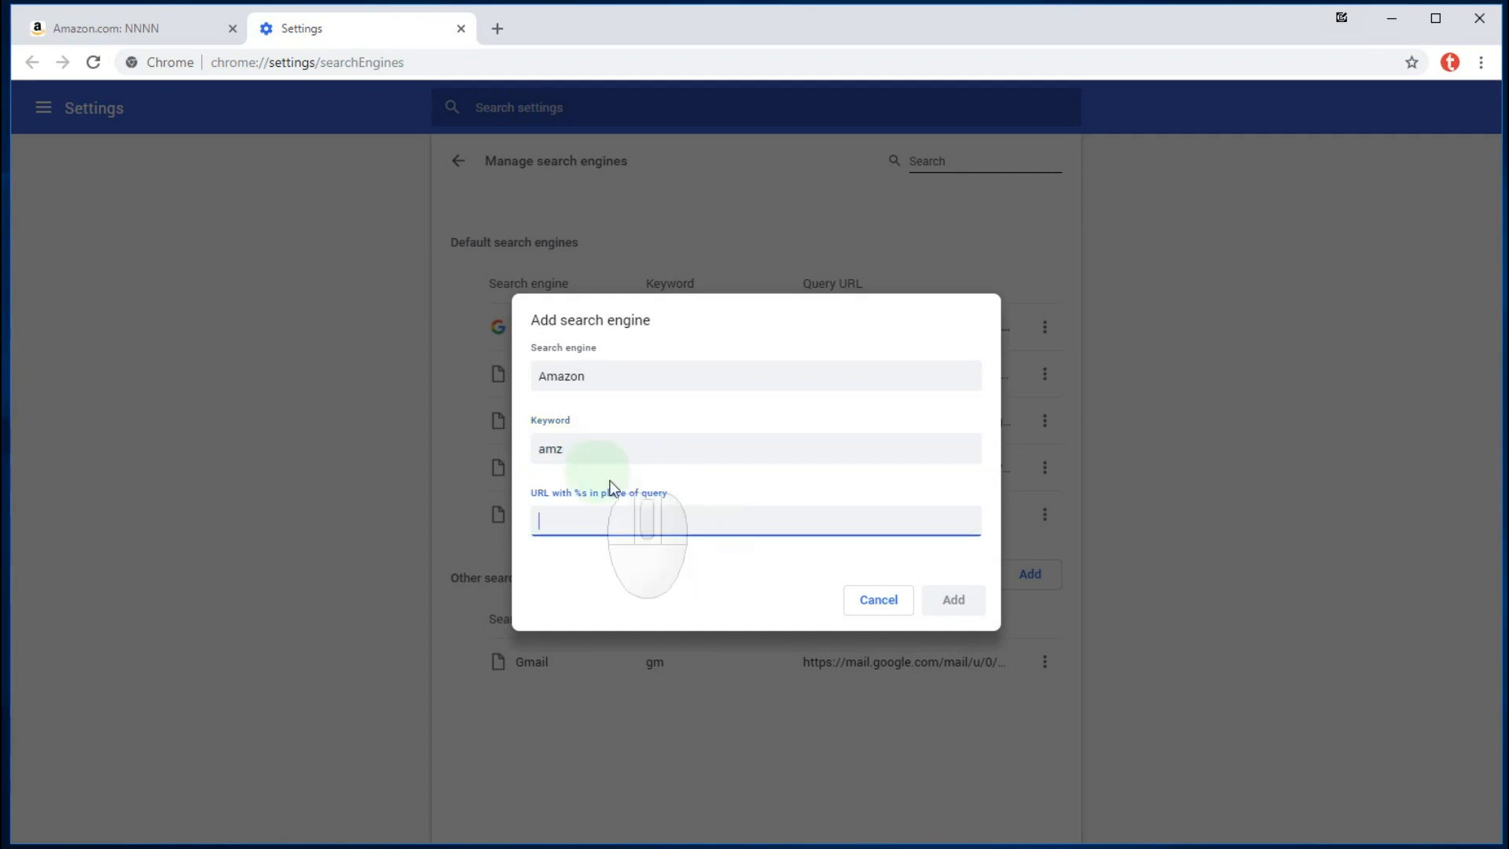
right_click(624, 521)
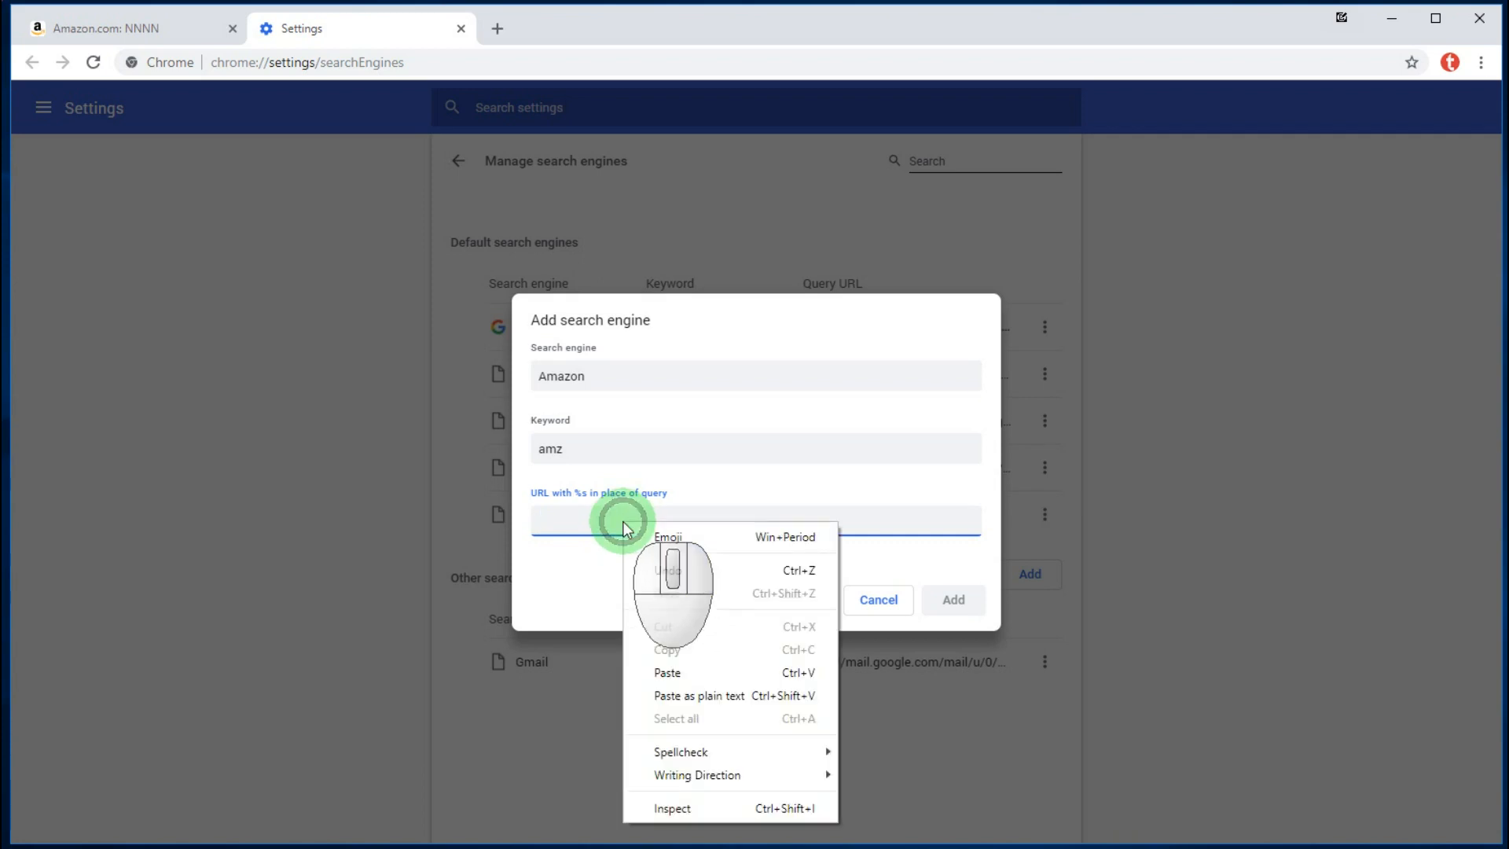
left_click(695, 676)
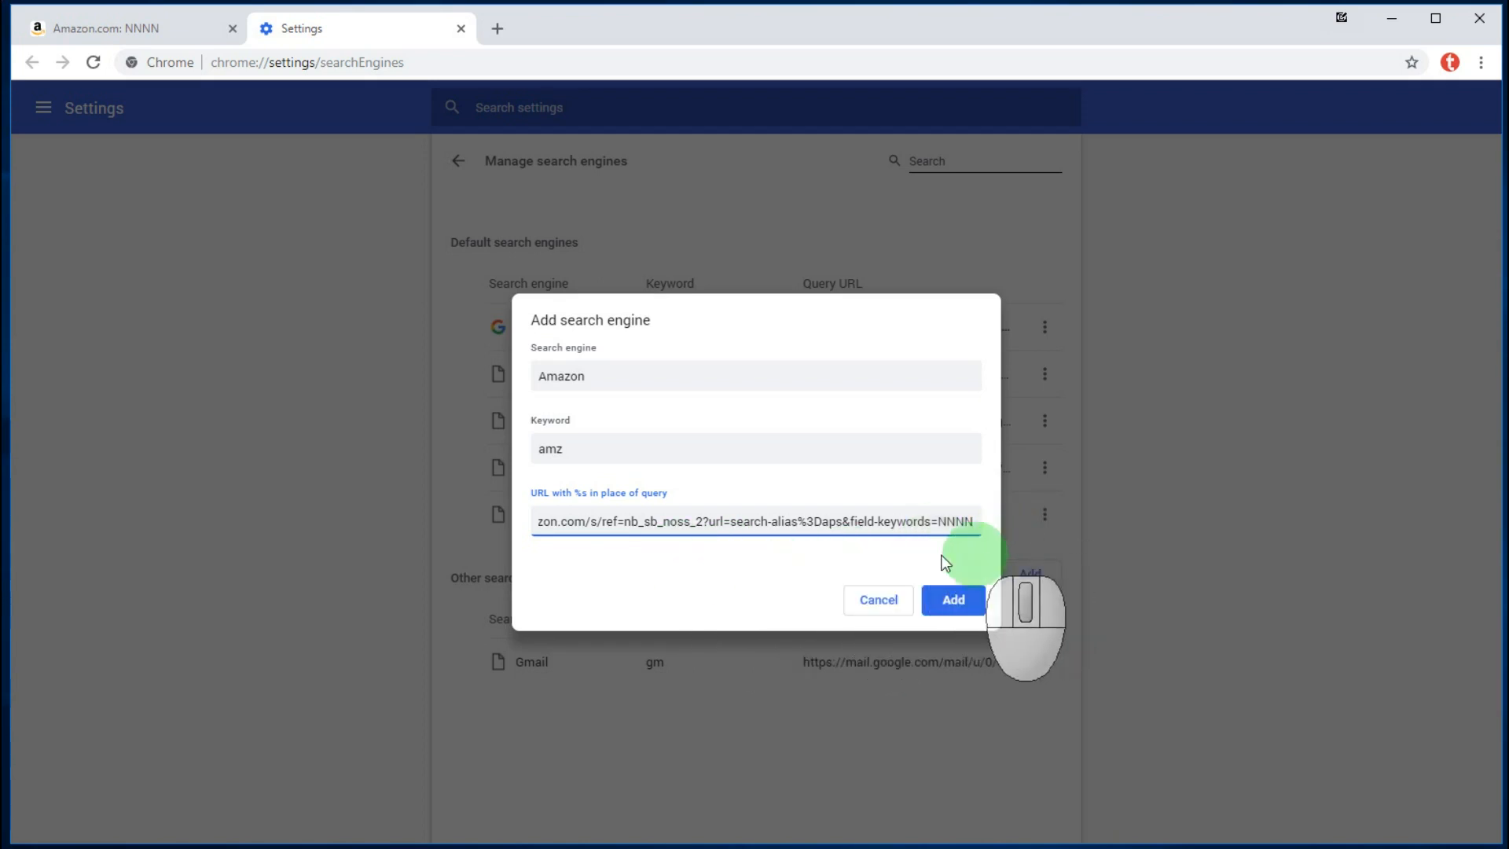
left_click(940, 520)
left_click_drag(939, 520, 975, 521)
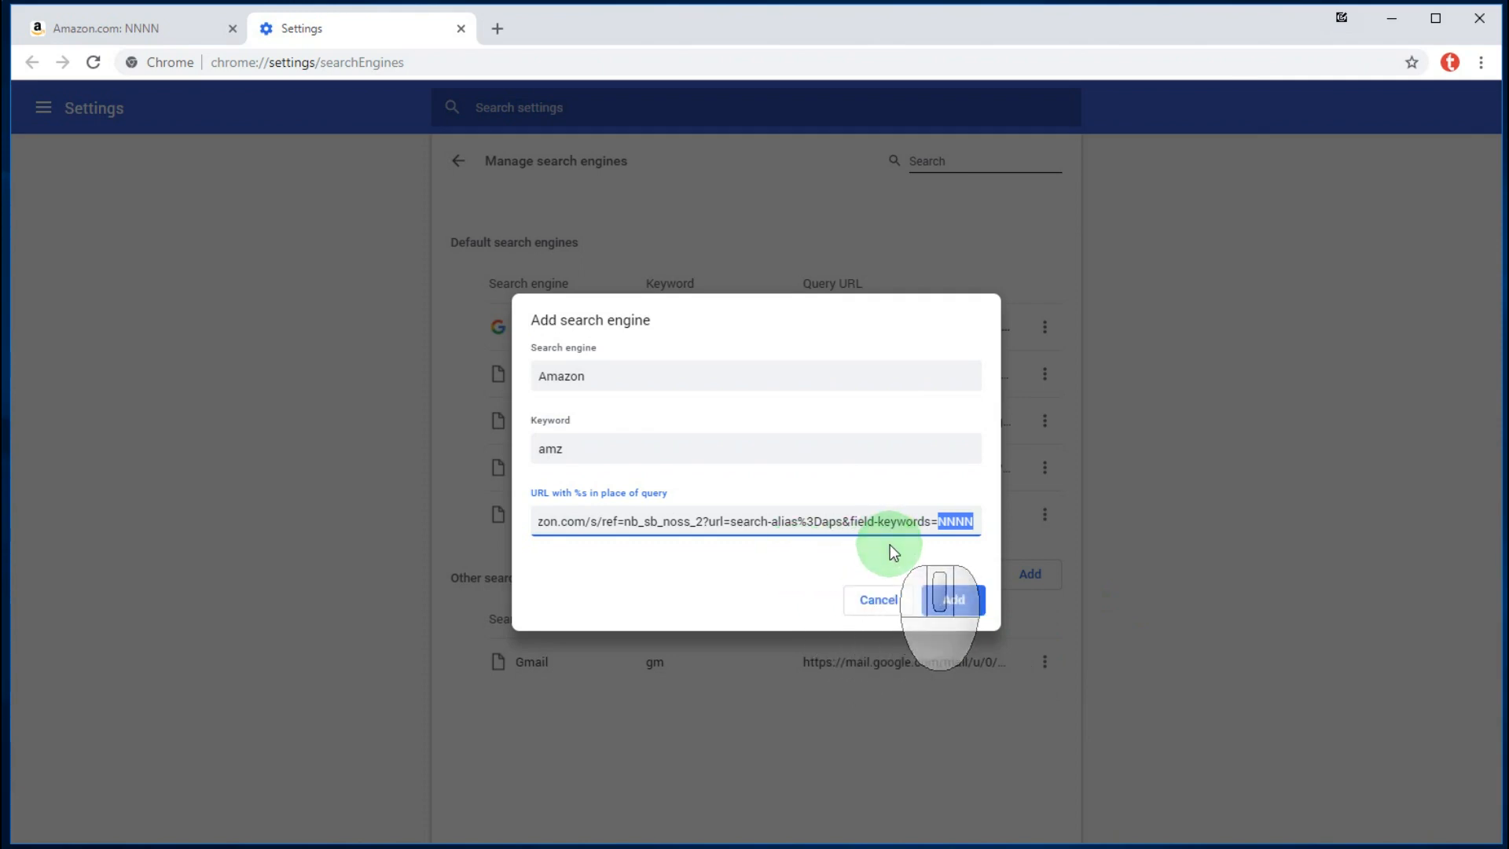
type("%")
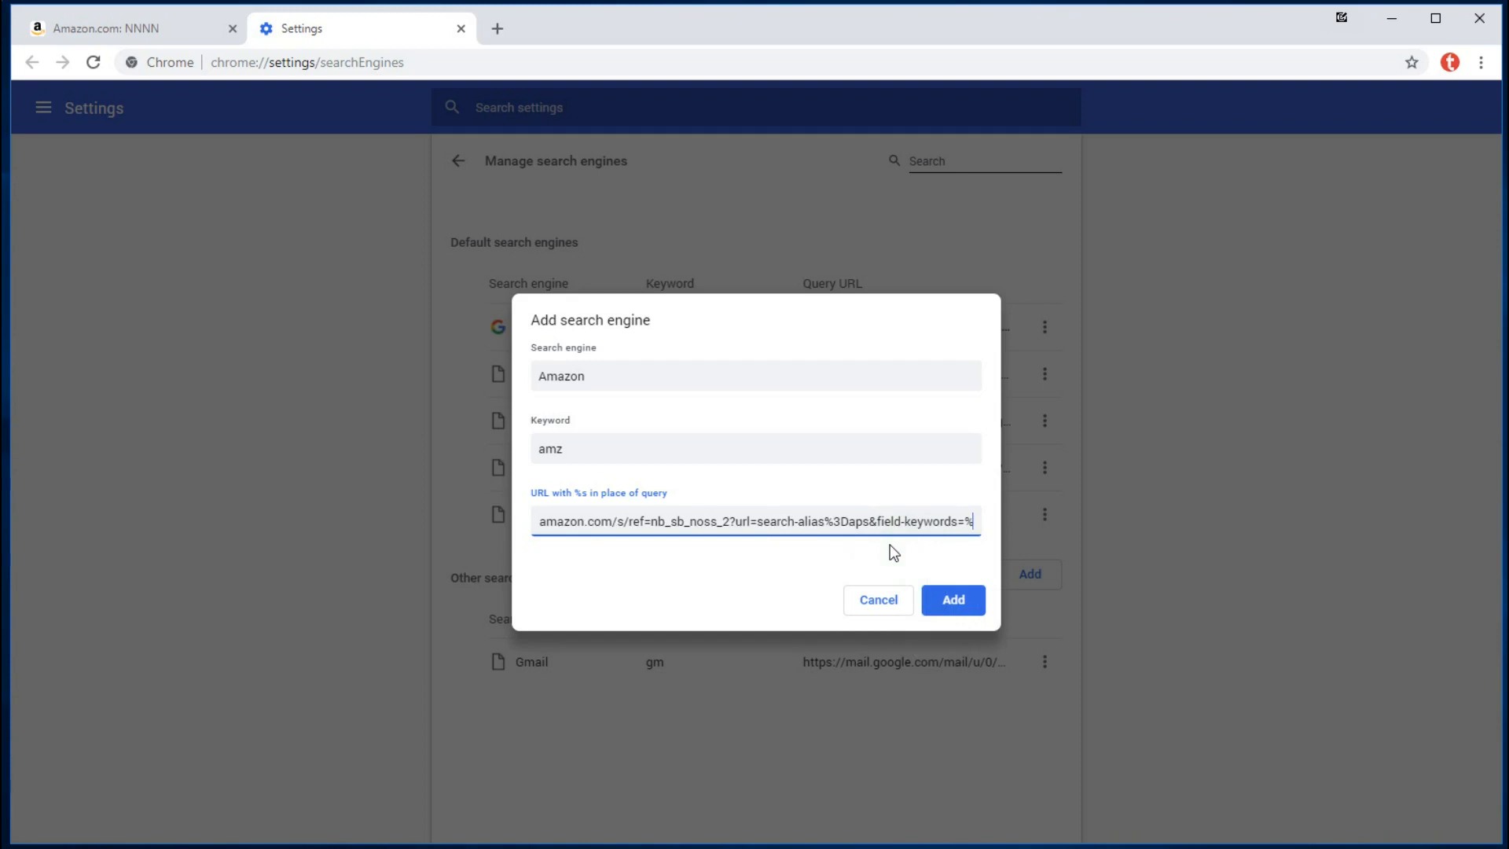
type("s")
left_click(954, 602)
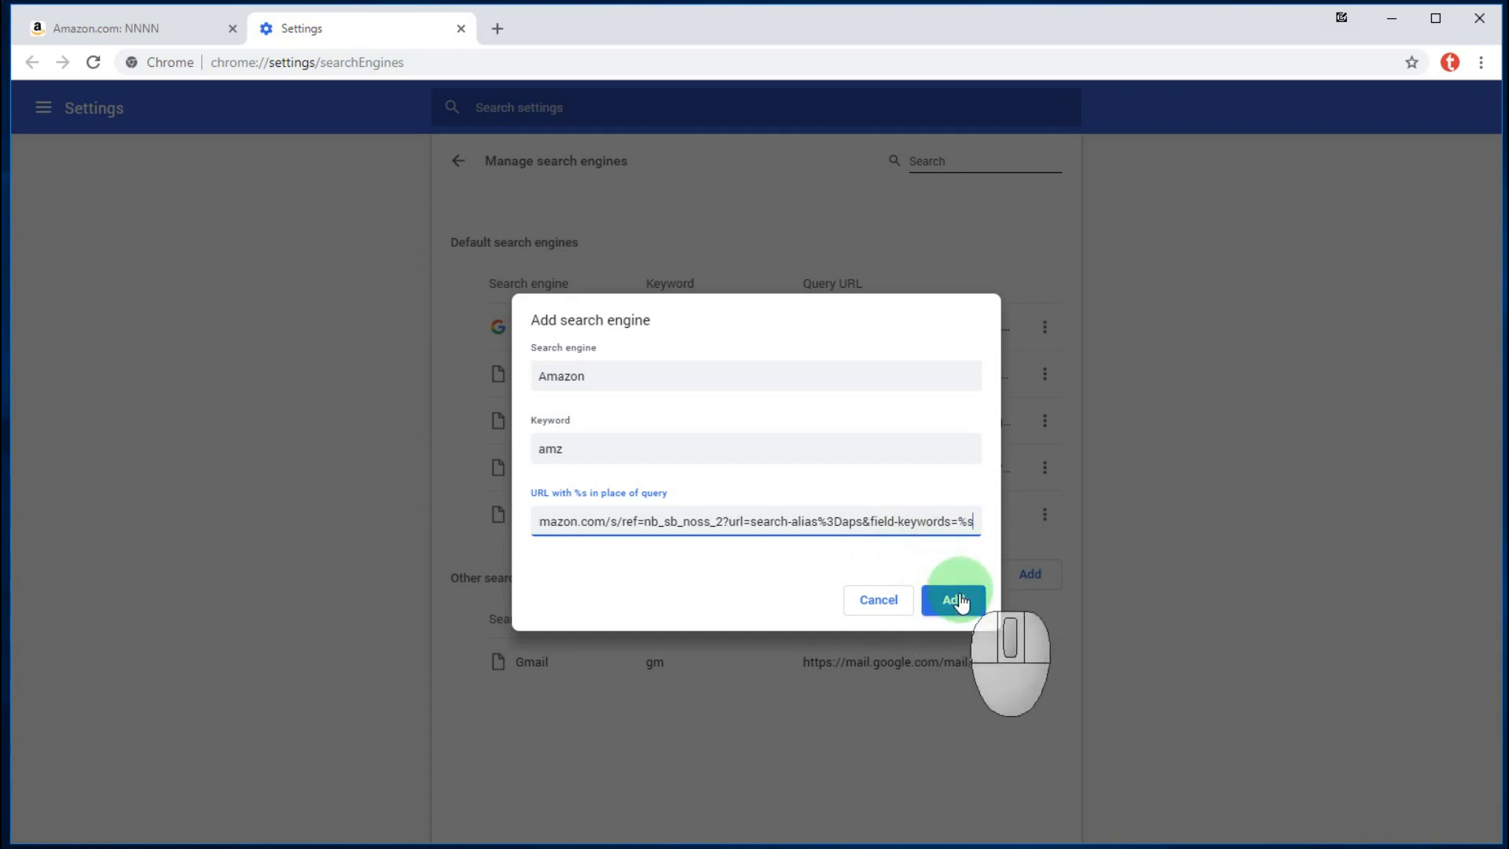
left_click(960, 523)
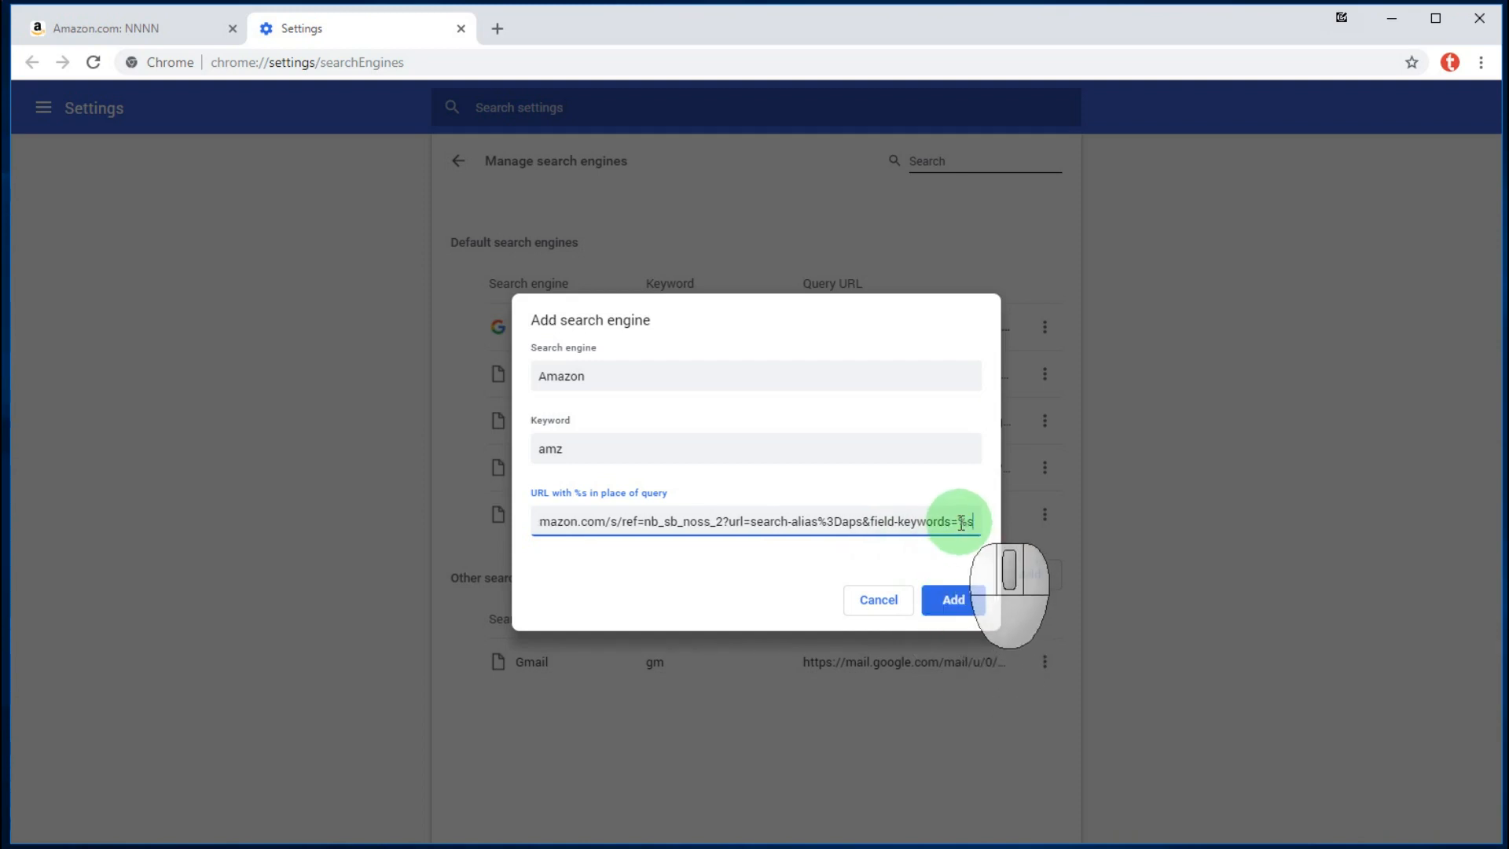
left_click(962, 524)
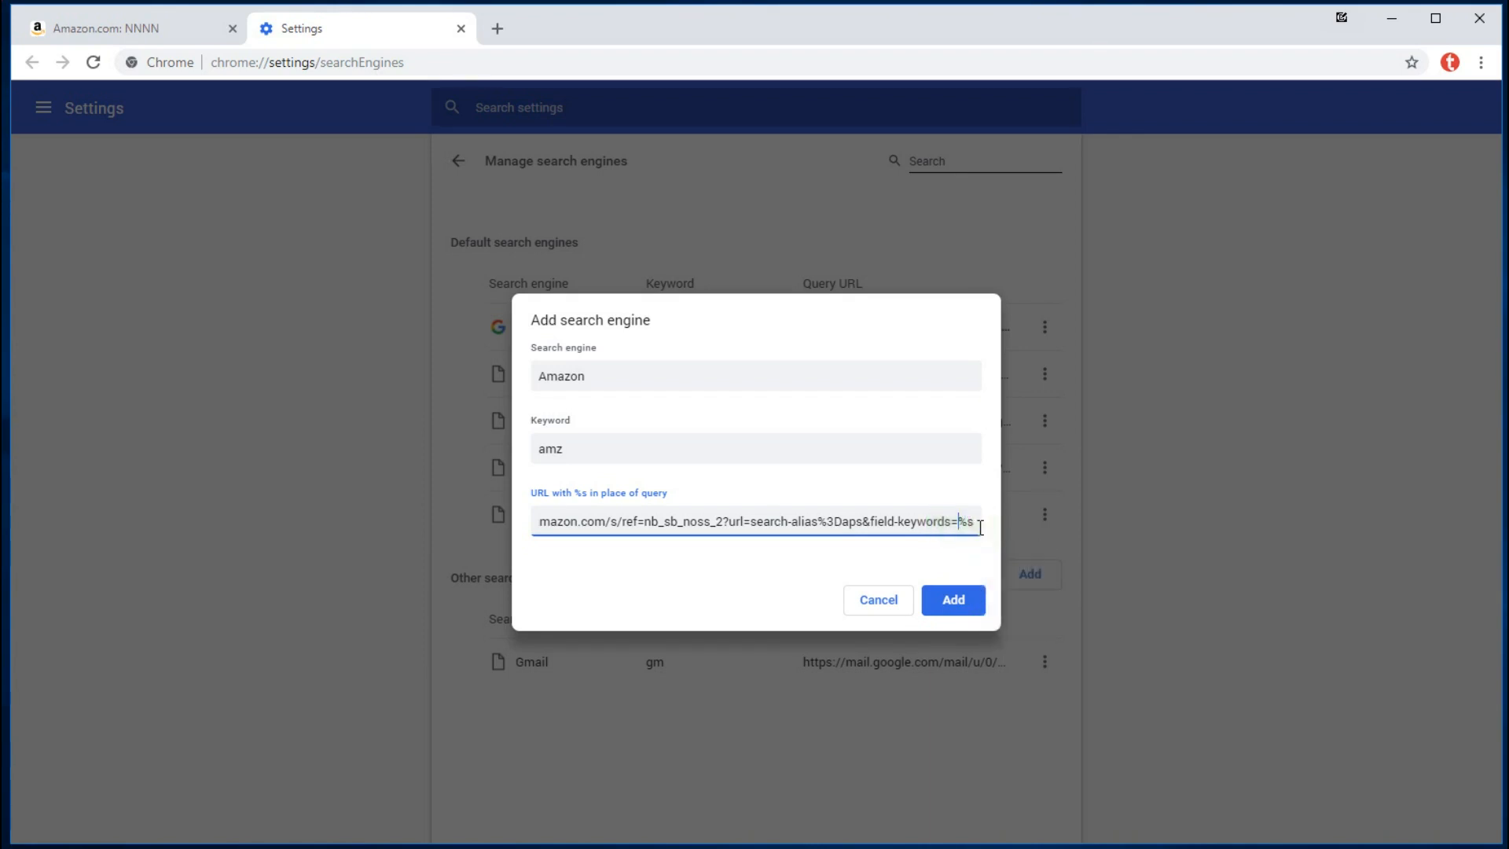
- Save the Amazon search engine and clear the address bar
left_click(950, 603)
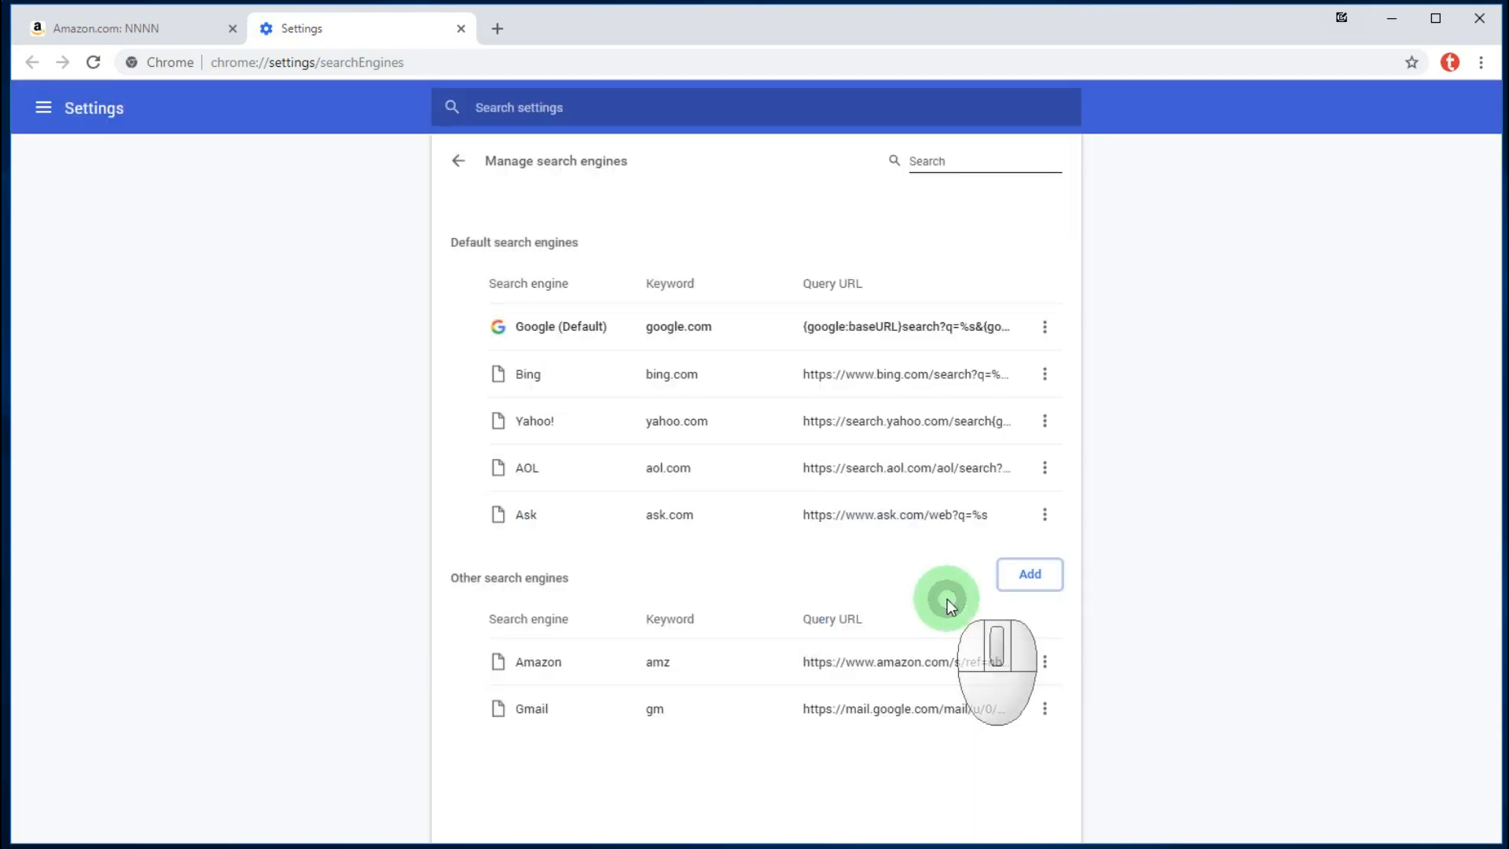
left_click(474, 66)
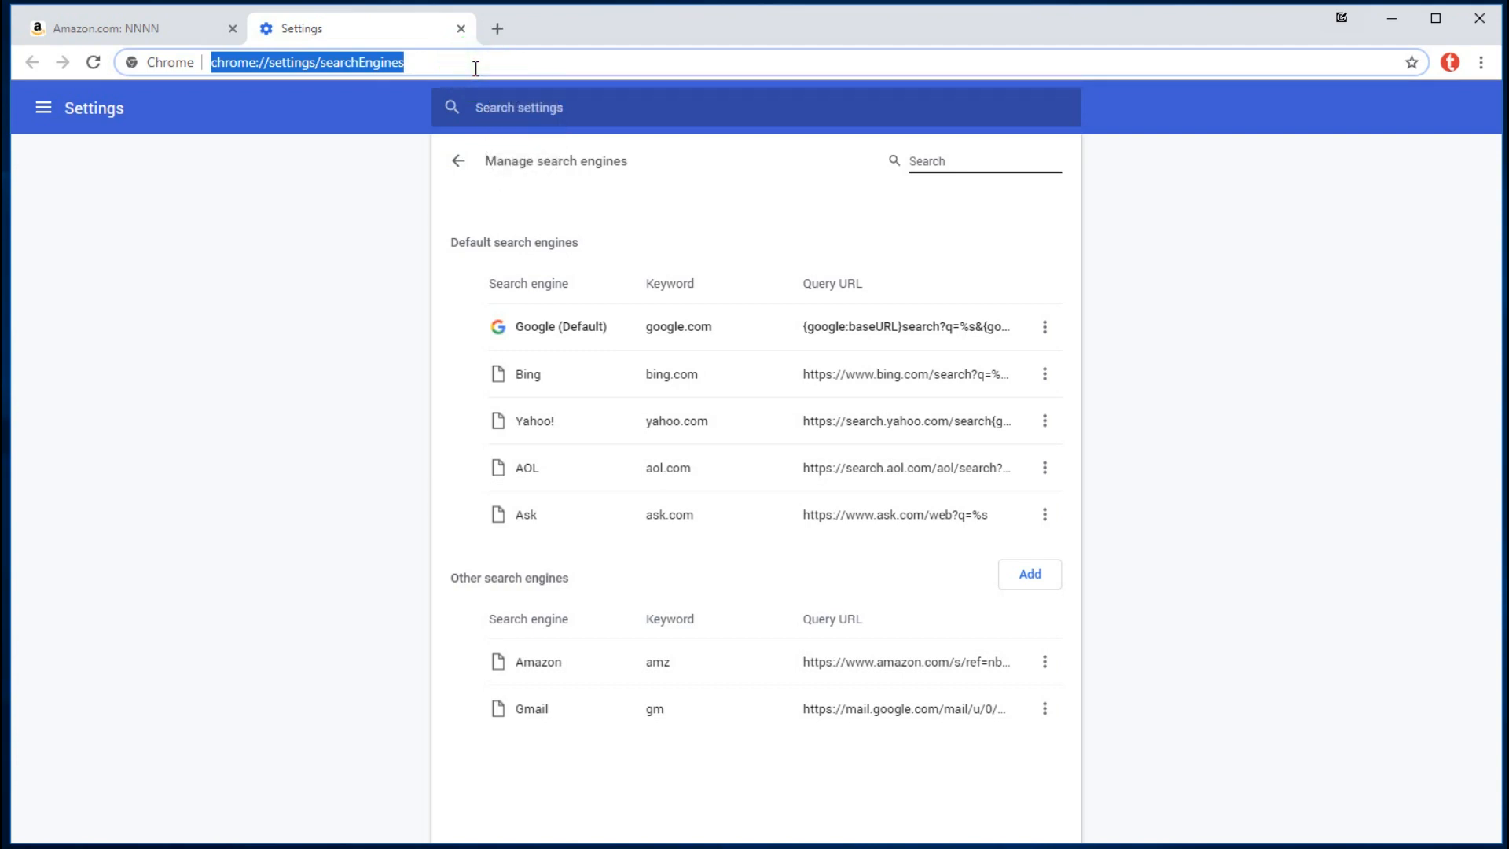
key("Delete")
left_click(305, 64)
- Search Amazon for 'notebook' from the address bar using the amz keyword
type("amz")
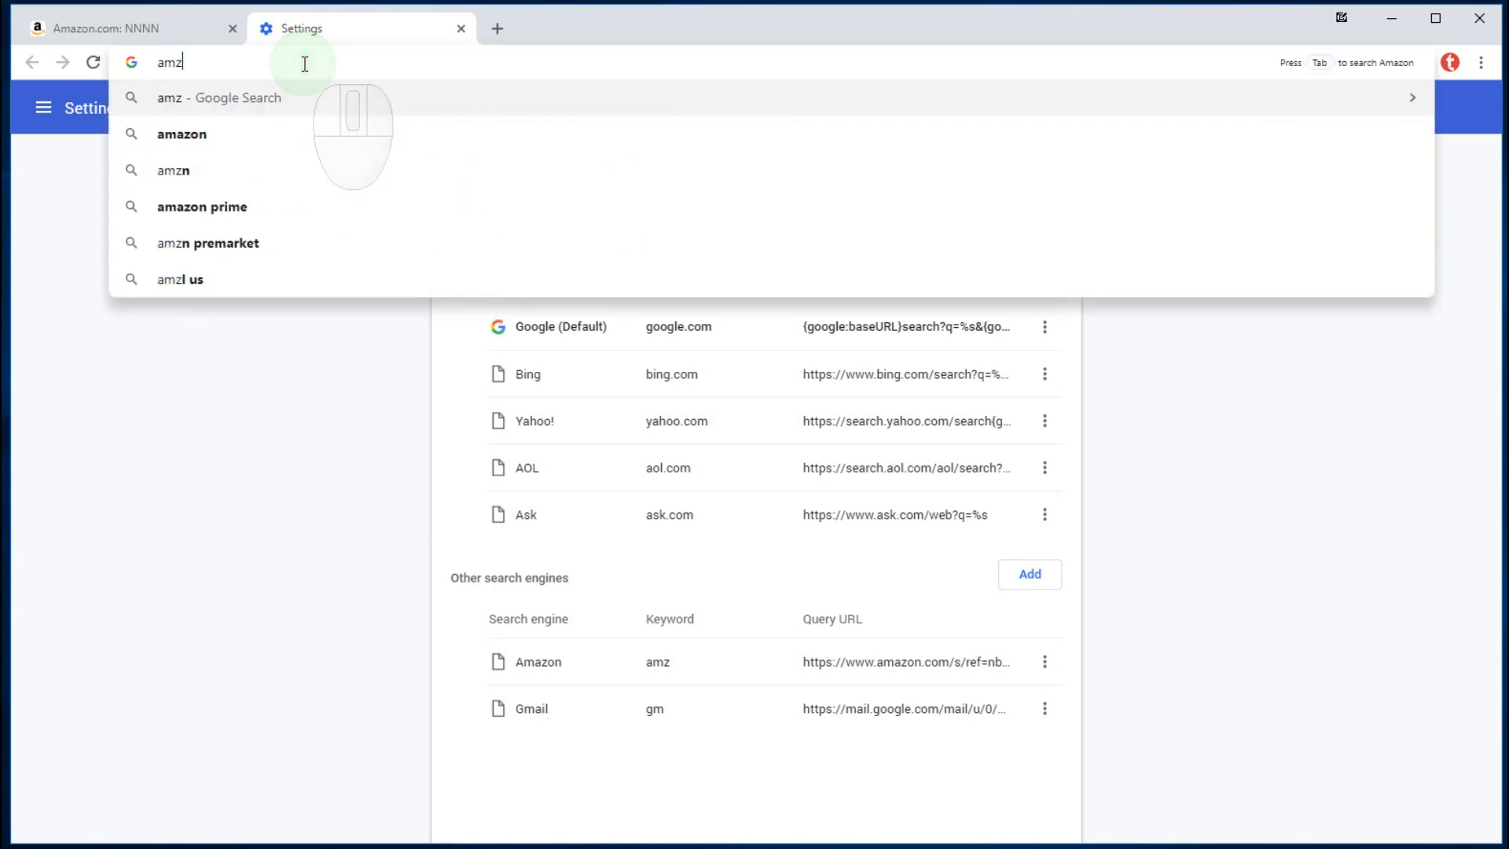
key("Tab")
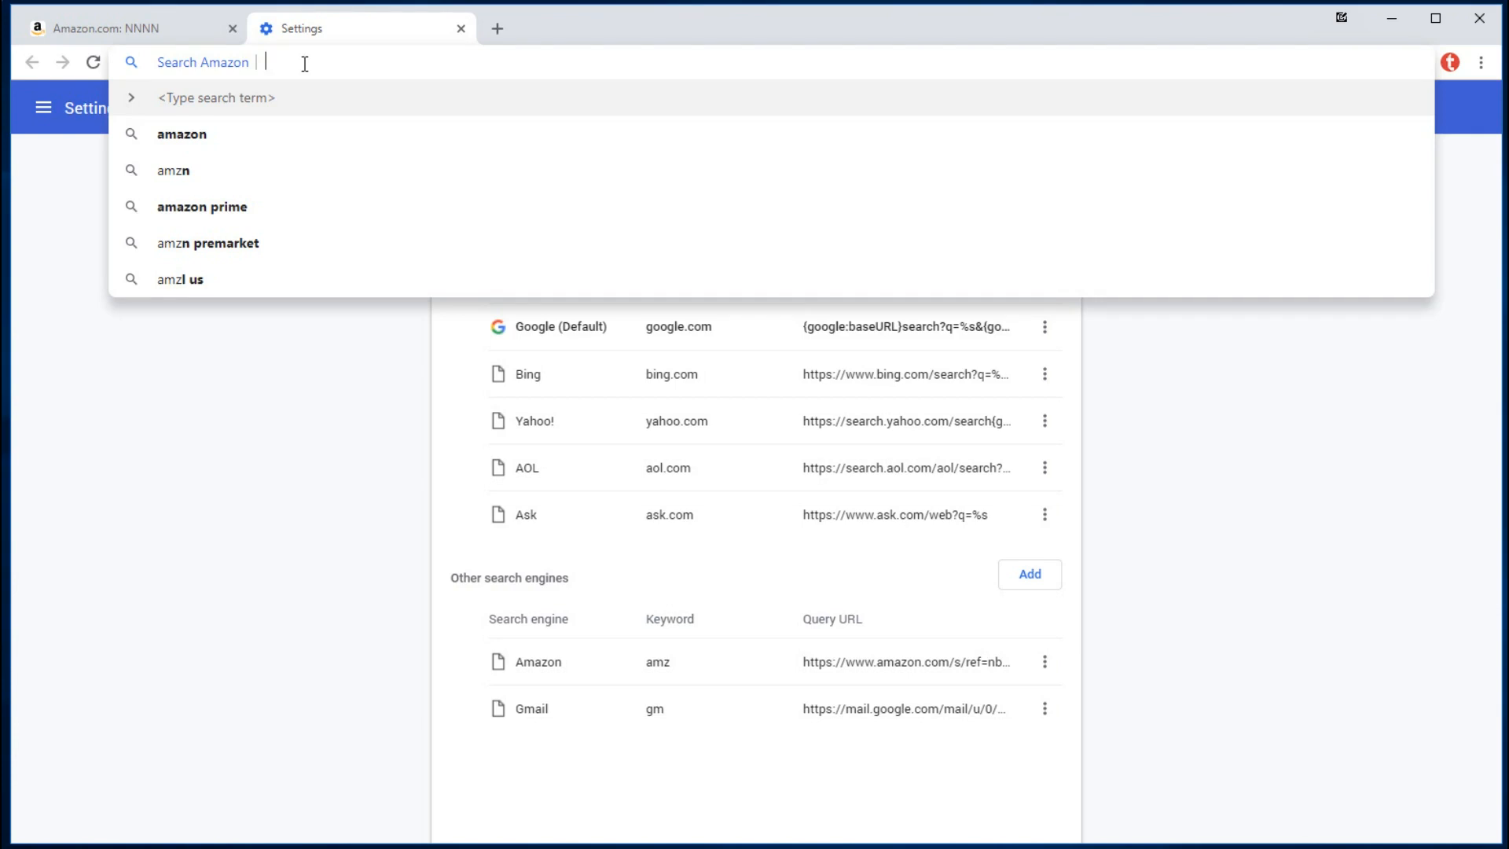
type("notebook")
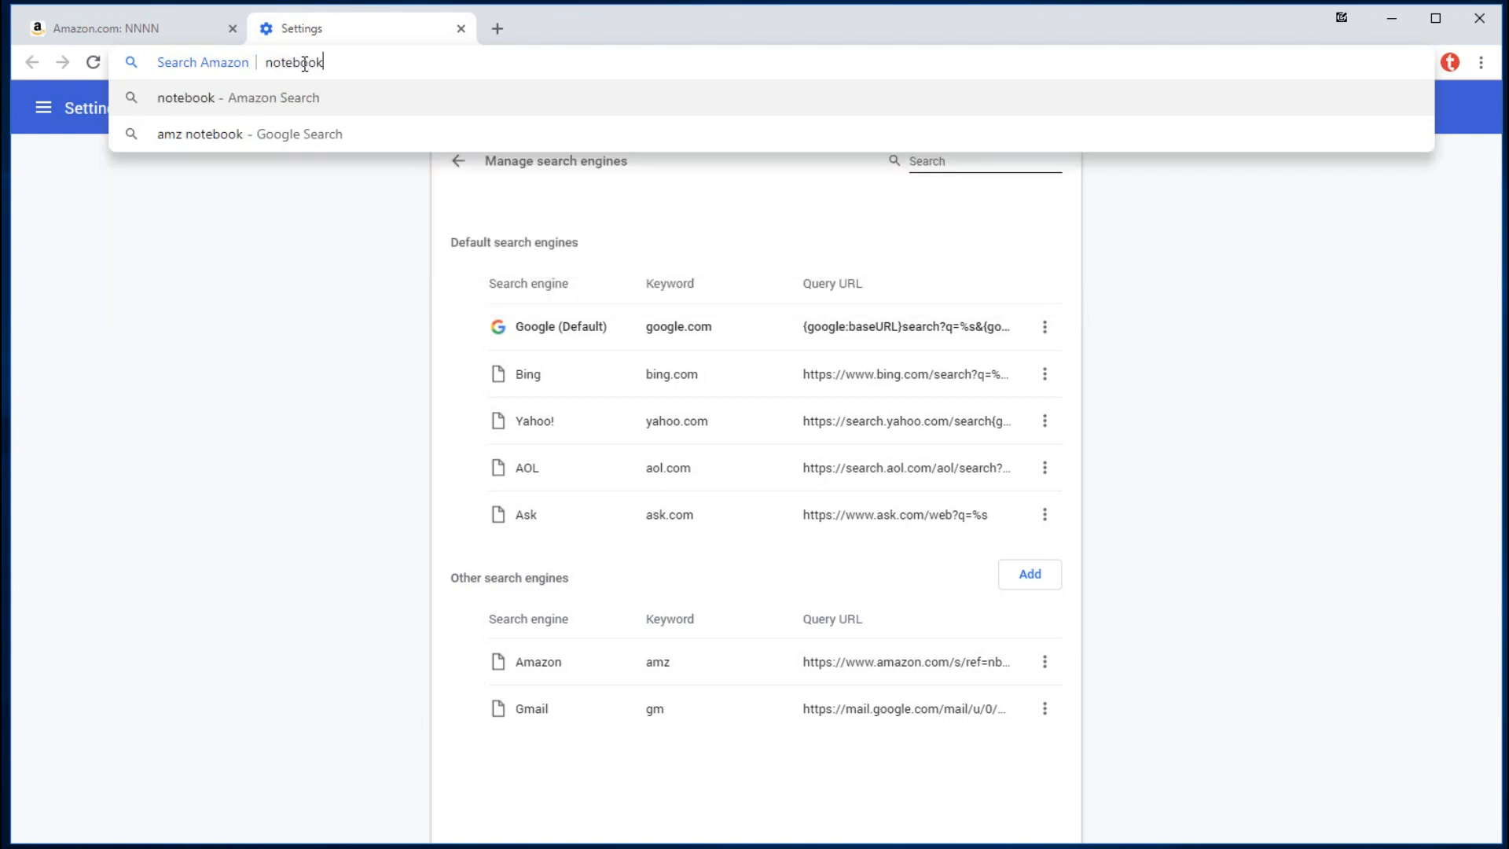
key("Return")
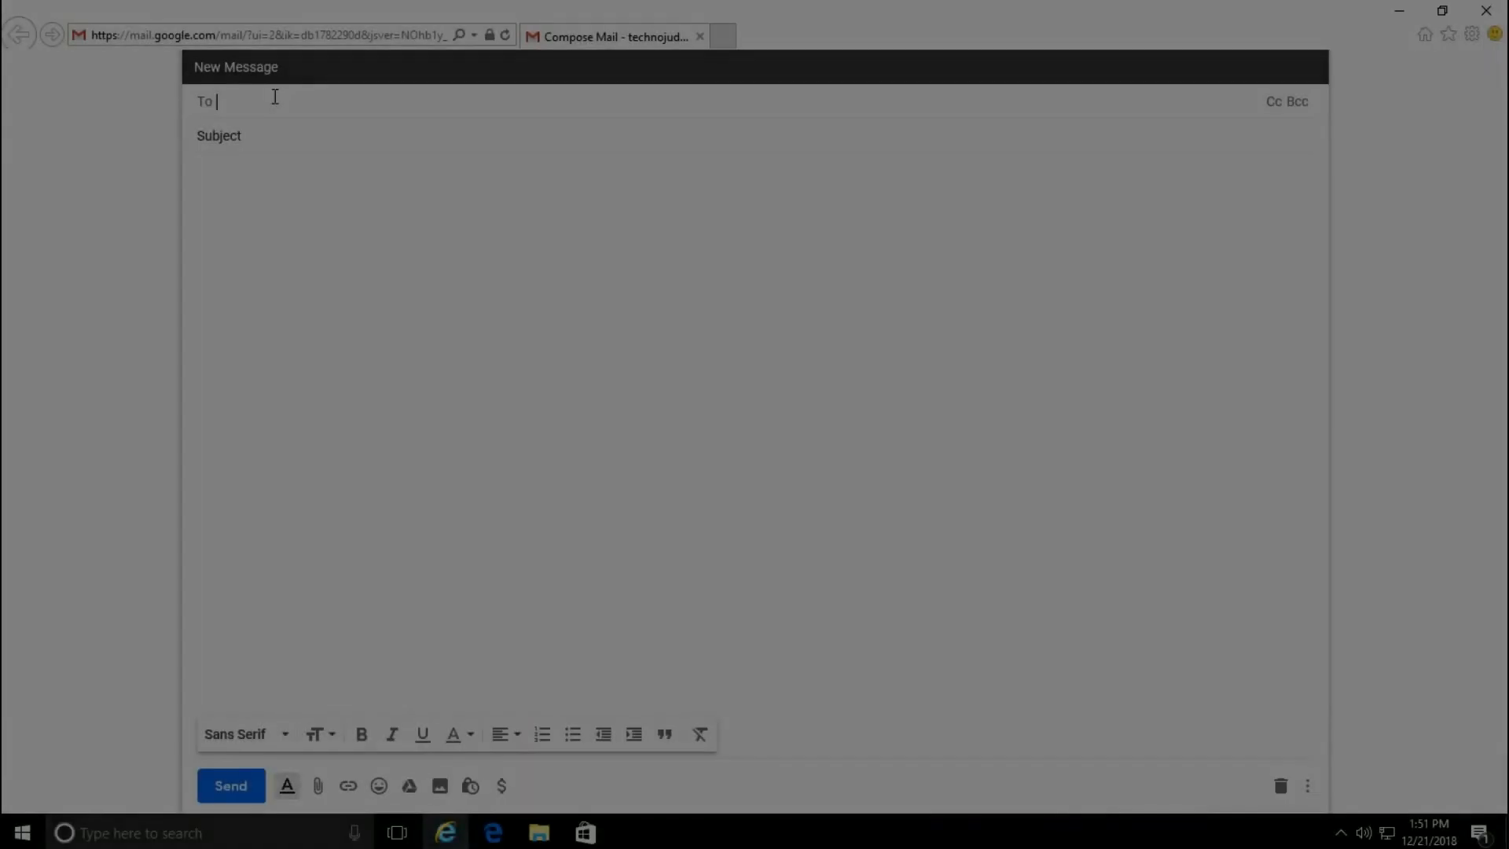
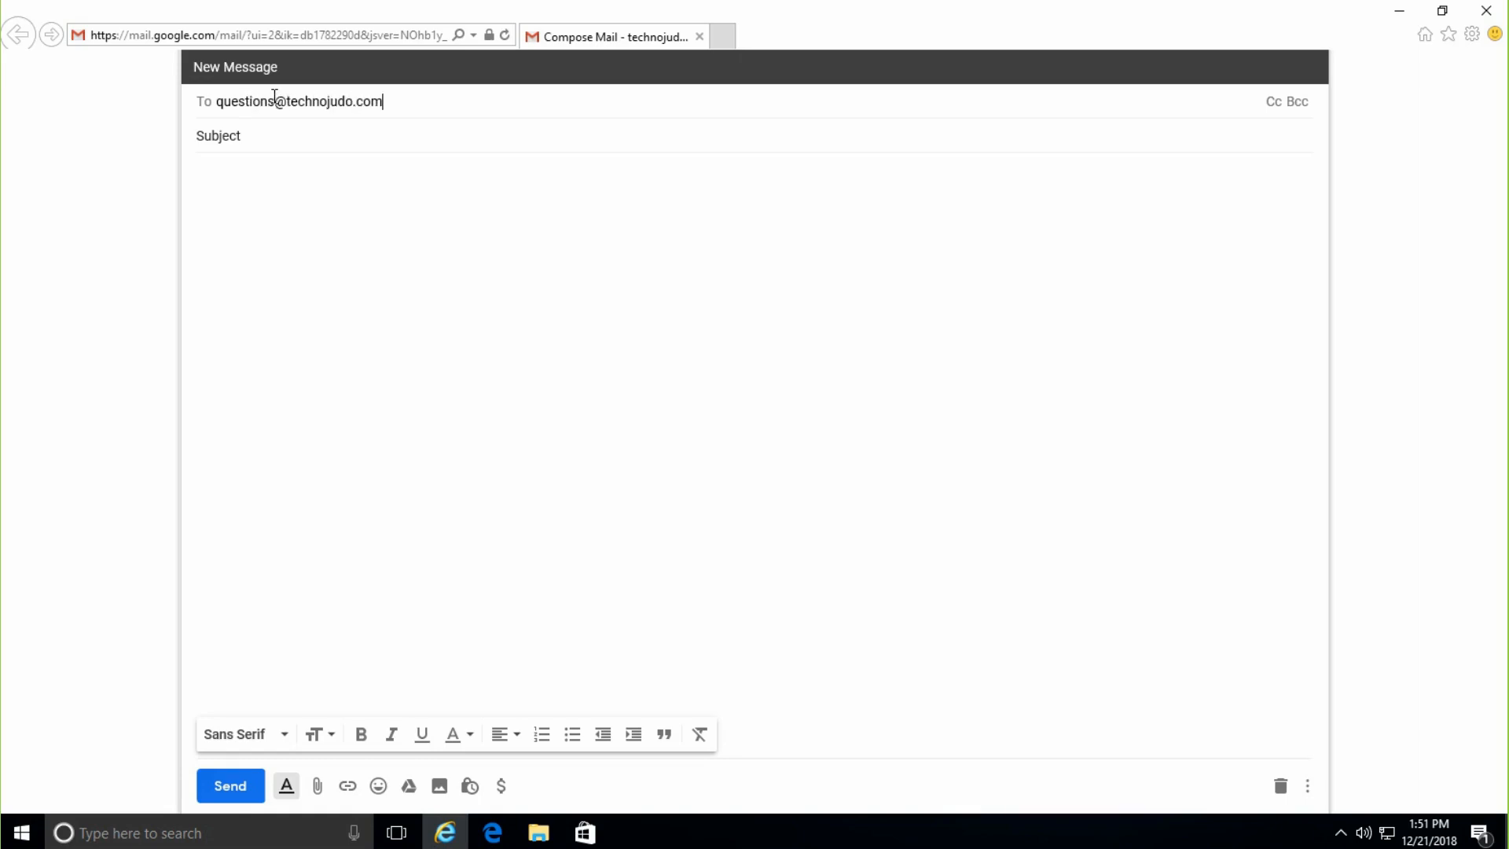
- Enter the recipient's e-mail address and move to the Subject field
left_click(275, 135)
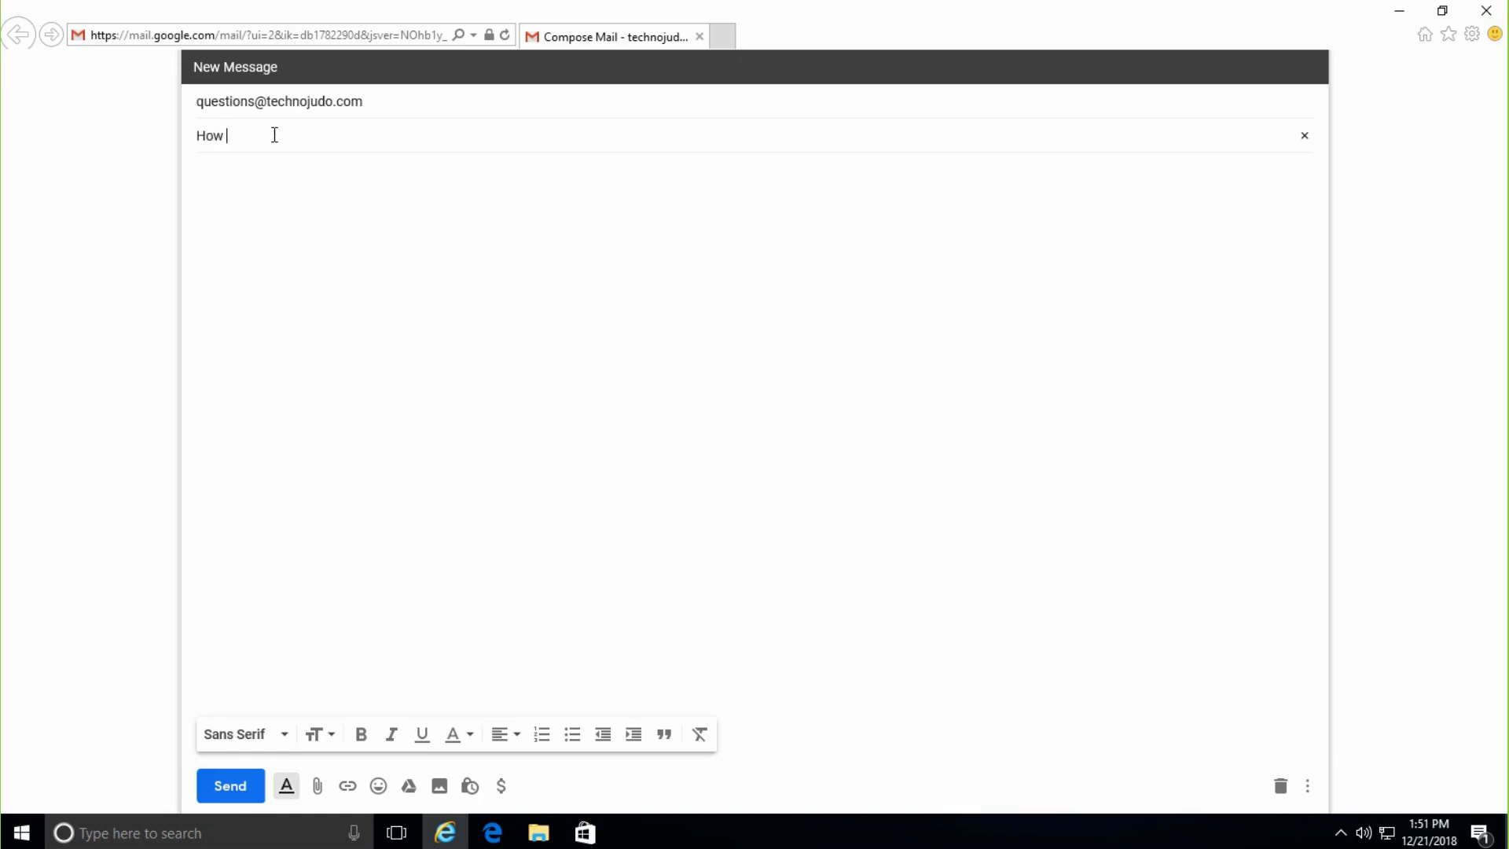